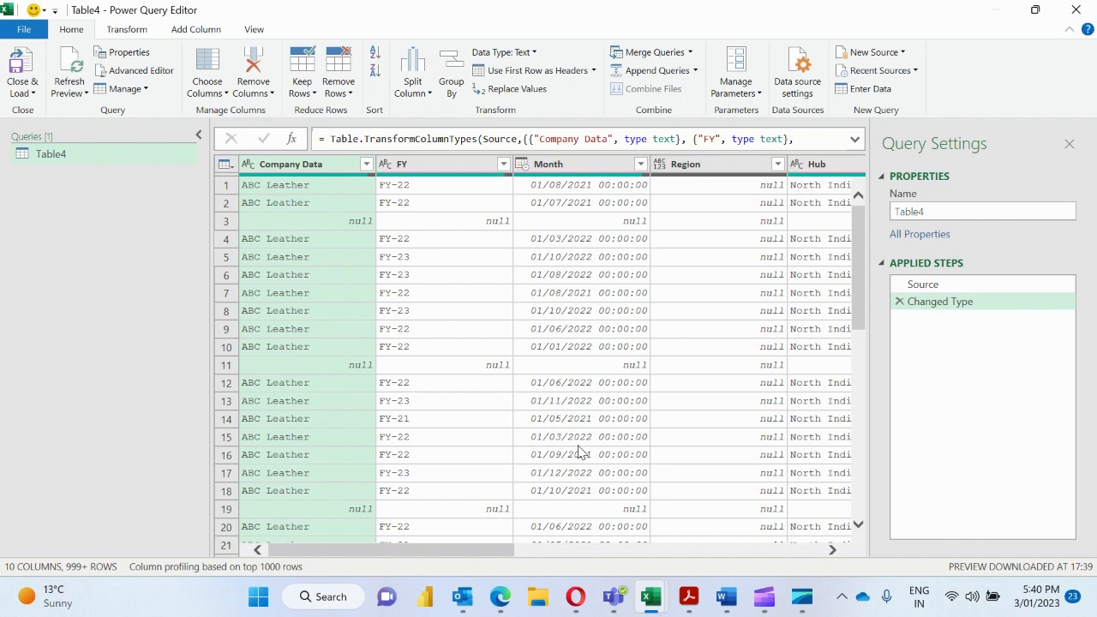
- Close the Power Query Editor and discard the Table4 query
left_click(1075, 9)
left_click(631, 322)
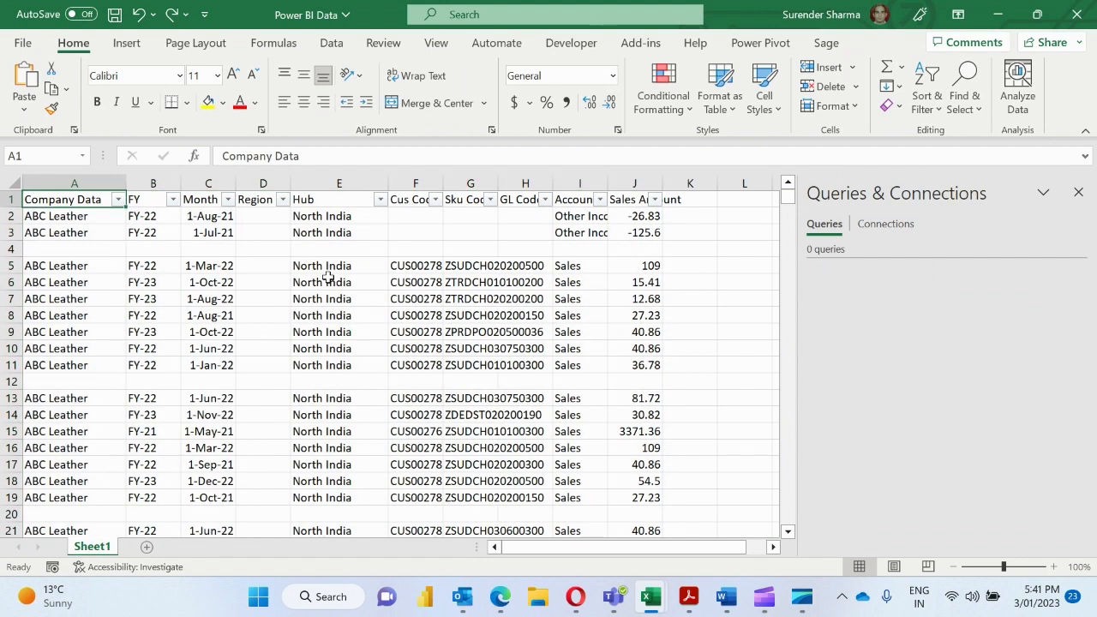
- Examine the column headers of the data on Sheet1, from FY across to Sales Amount
key("Right")
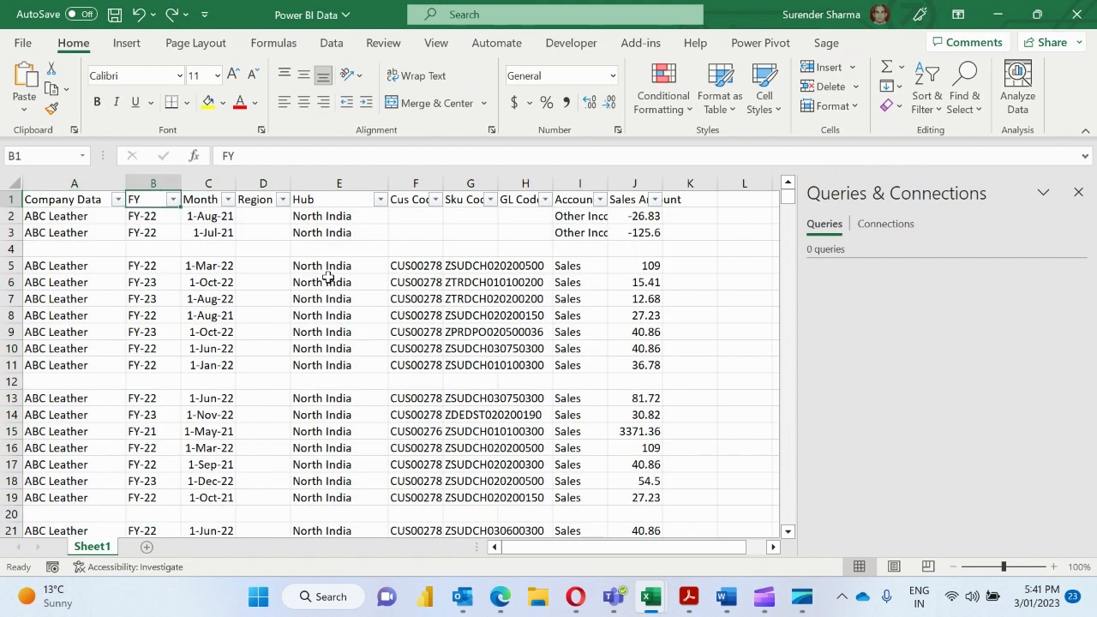
key("Right")
key("Right")
key("Right")
key("Right")
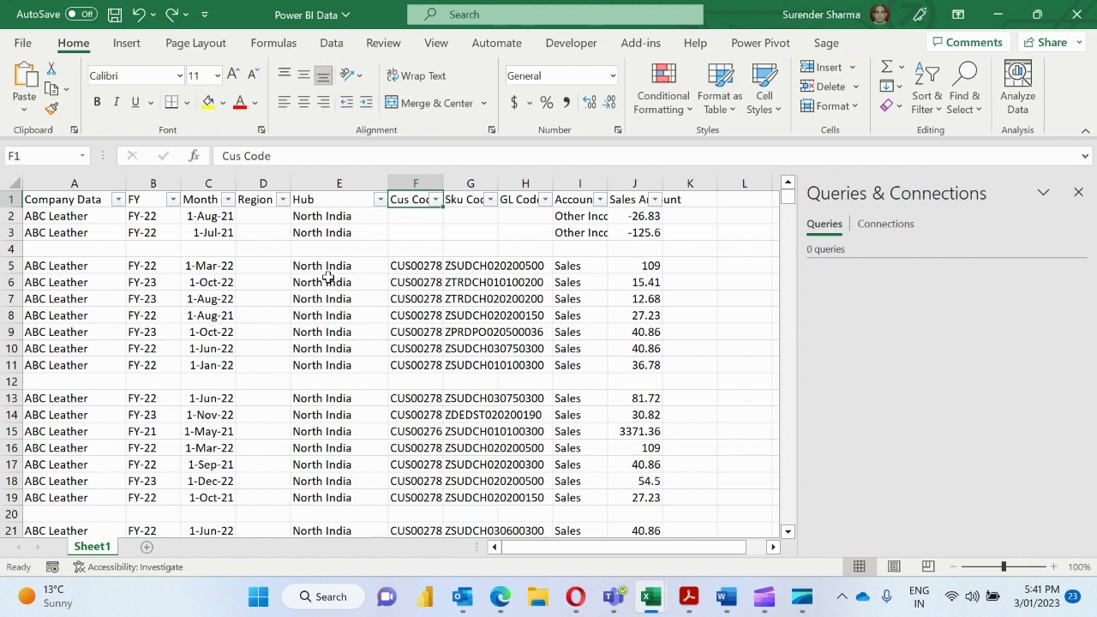
key("Right")
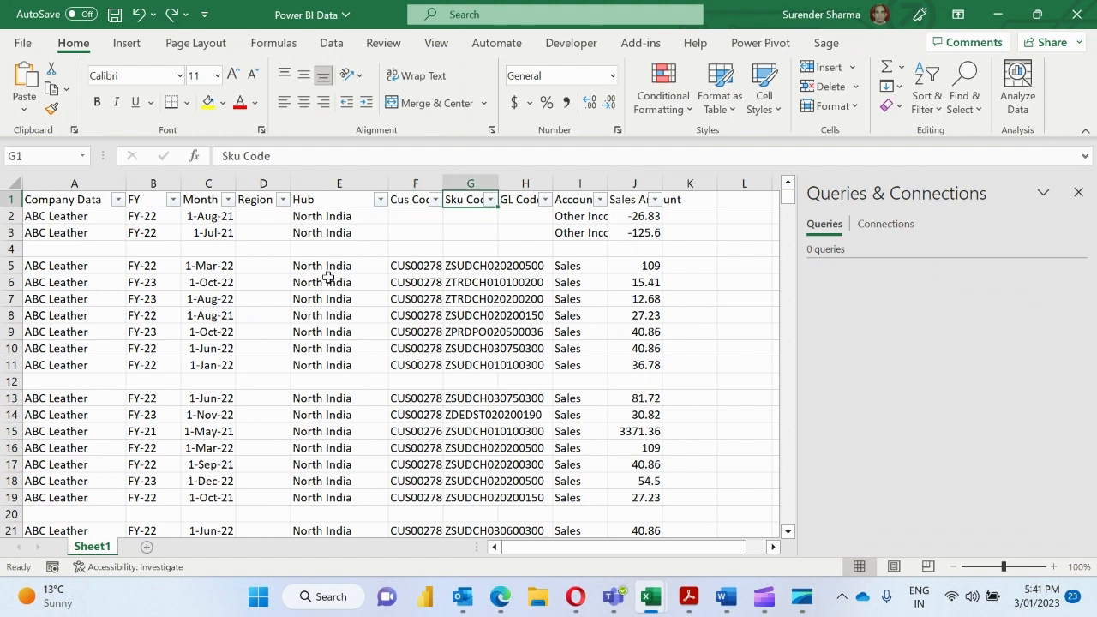
key("Right")
key("Right")
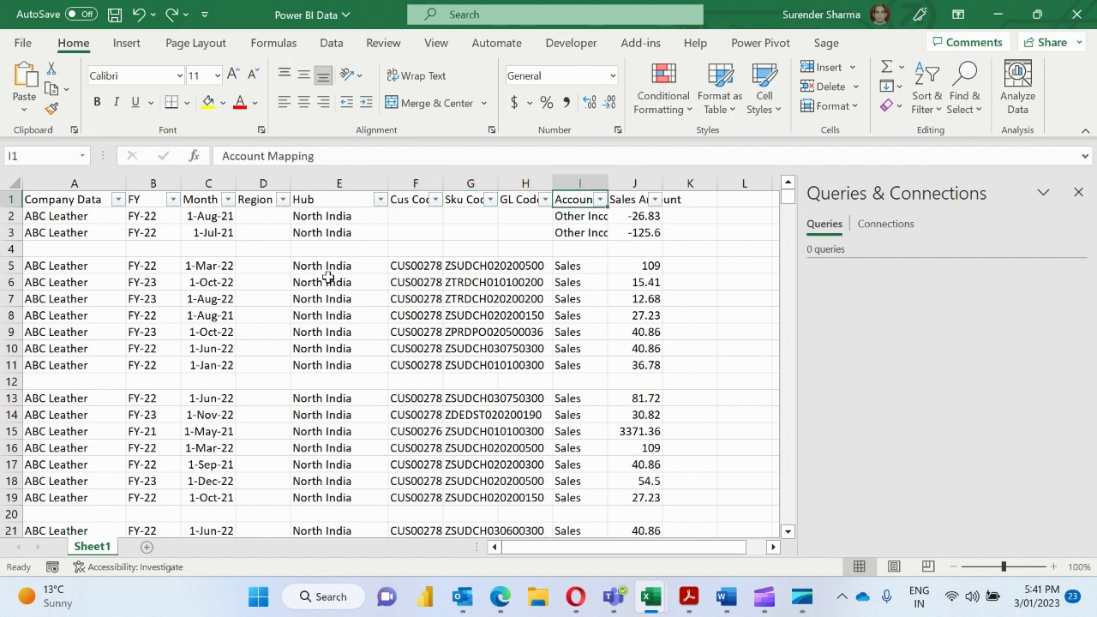
key("Right")
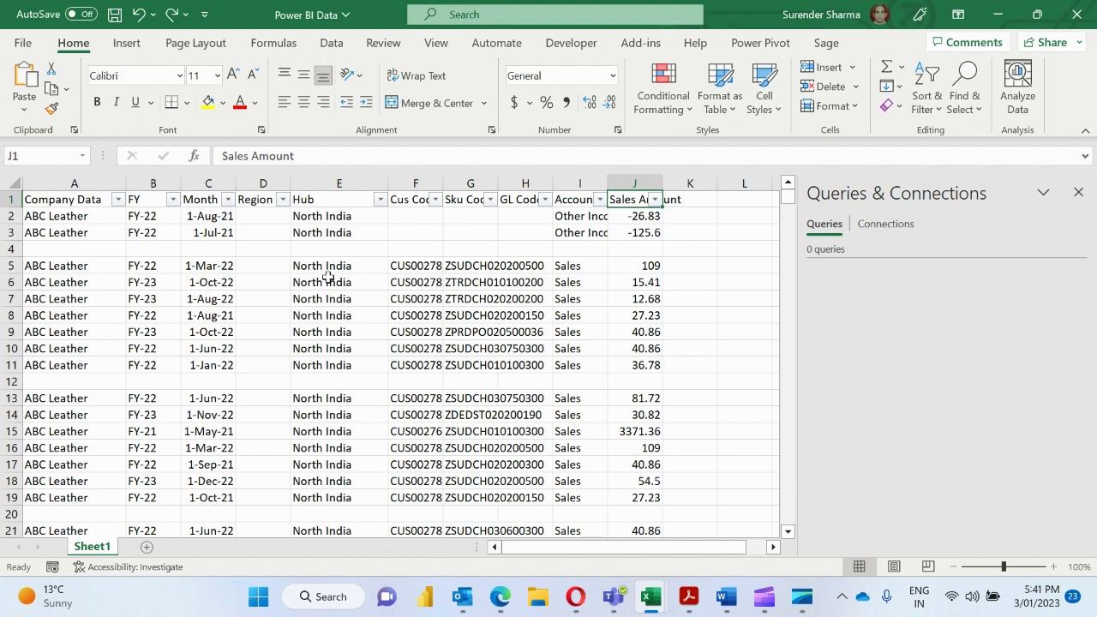
- Load the whole Sheet1 data range, columns A to J including the blank rows, into Power Query as a table
key("Home")
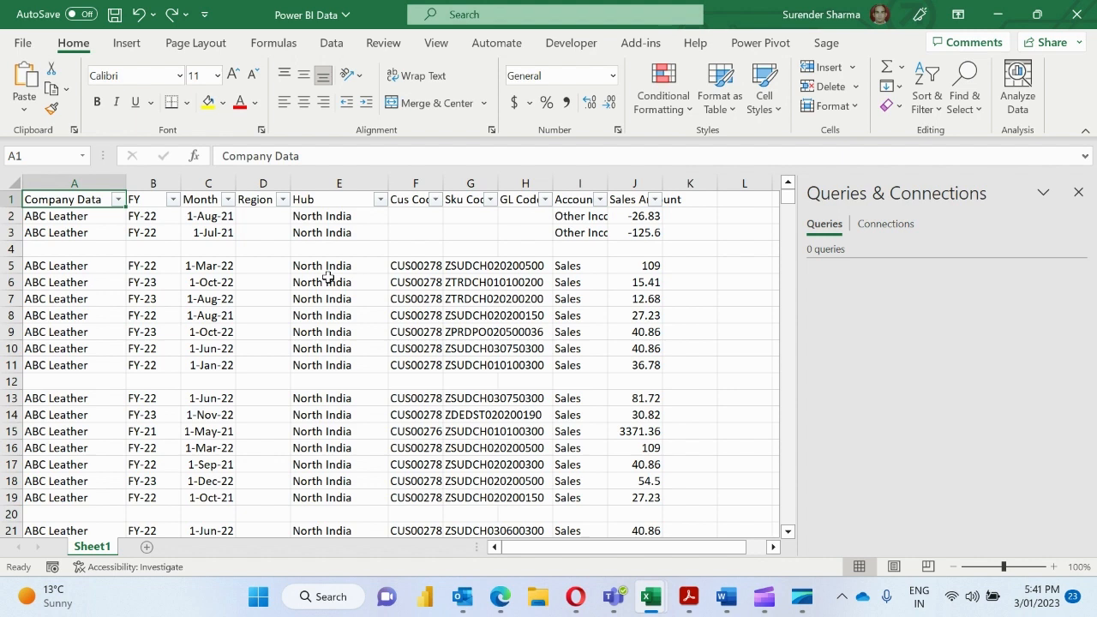
key("ctrl+shift+Right")
key("ctrl+shift+Down")
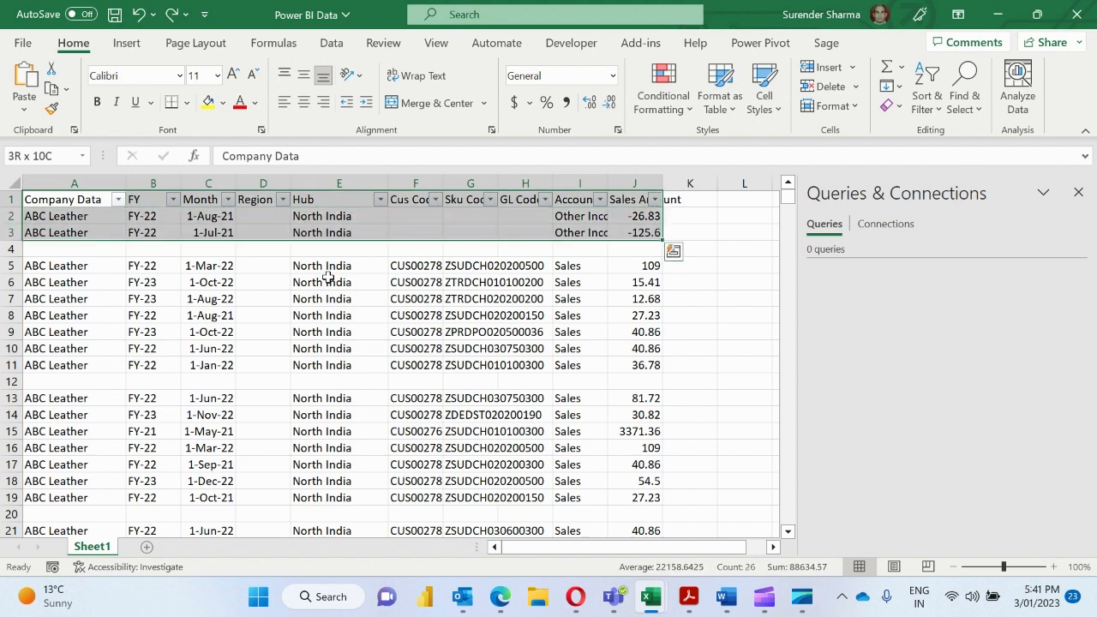
key("ctrl+shift+Down")
key("ctrl+shift+End")
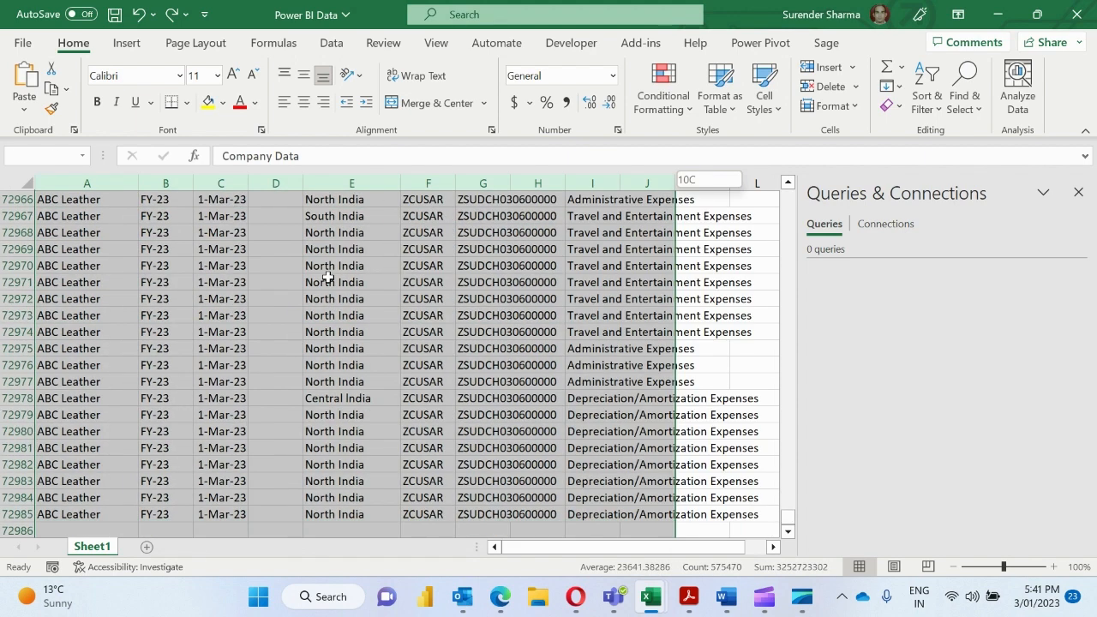
key("ctrl+shift+Down")
key("ctrl+shift+Up")
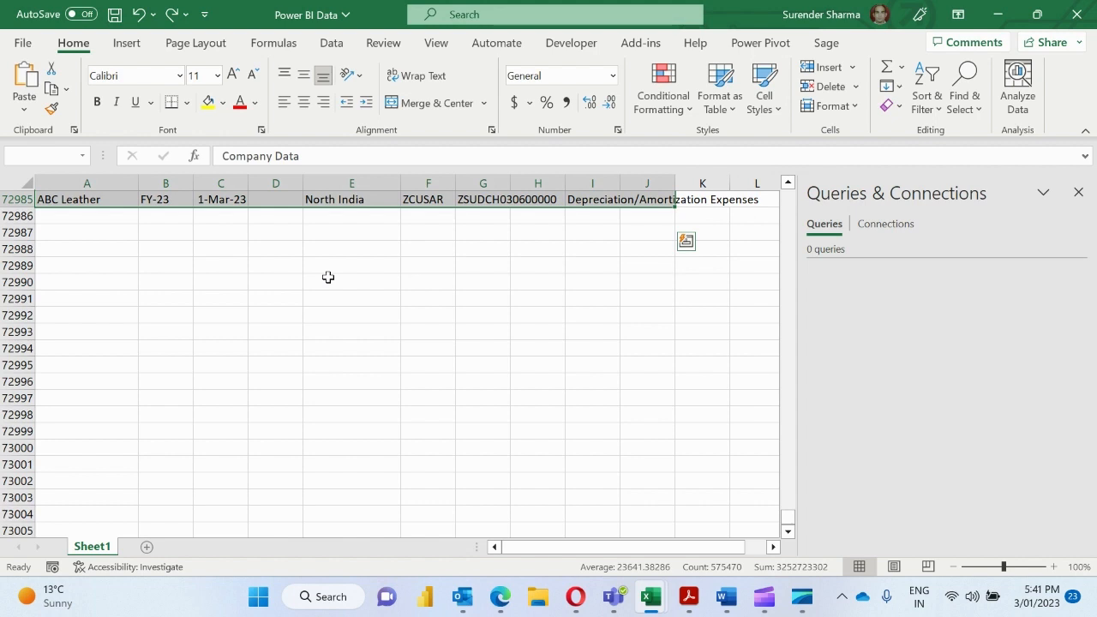
key("ctrl+t")
key("Return")
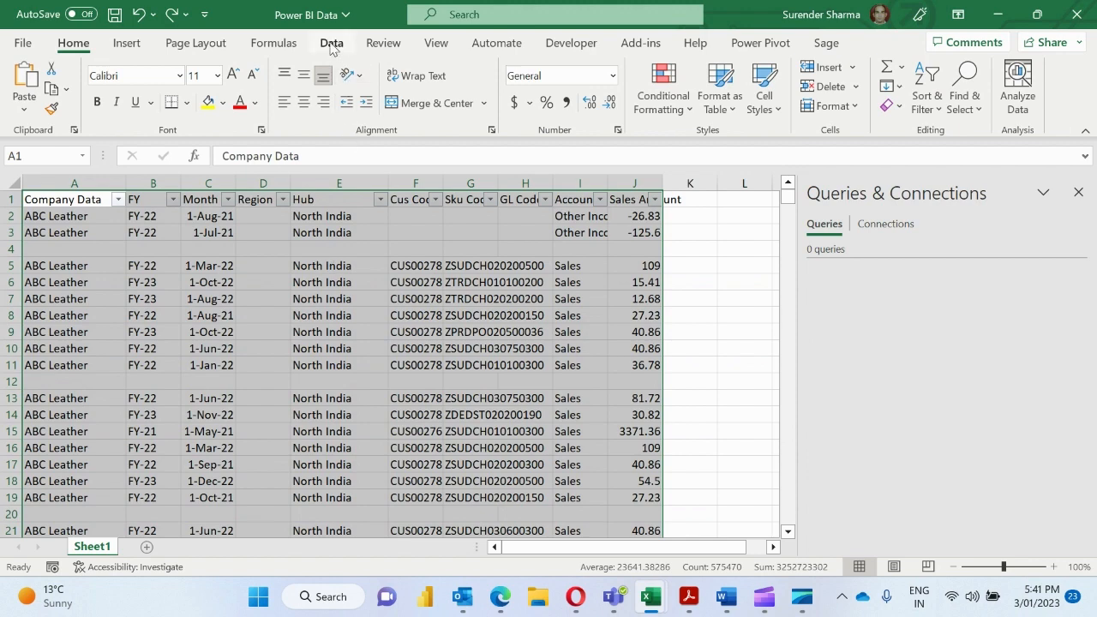
left_click(331, 43)
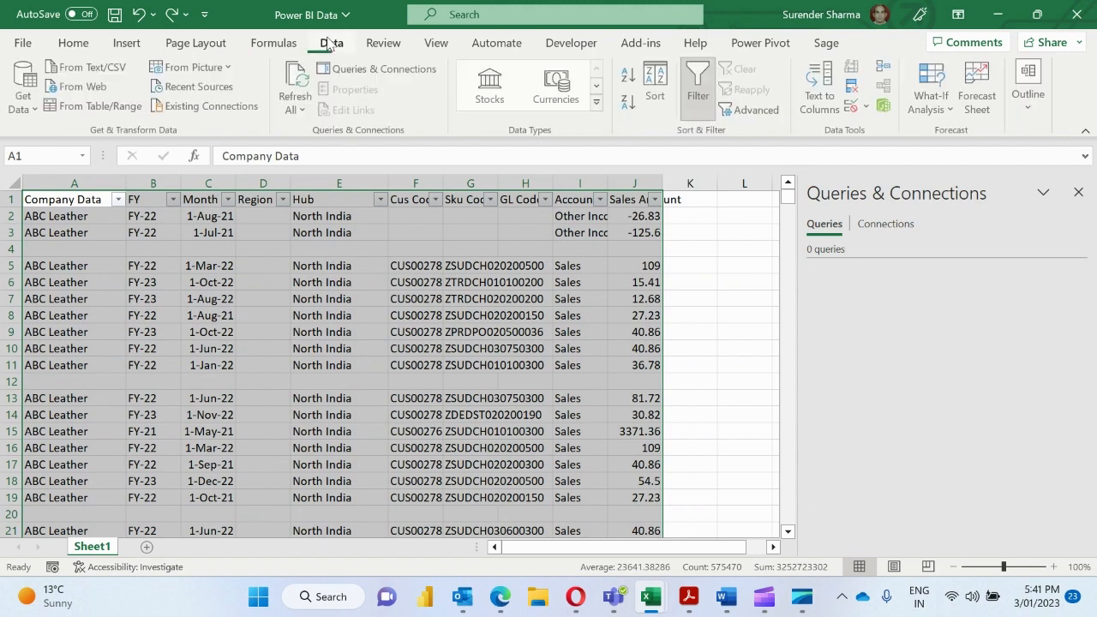
left_click(100, 111)
left_click(666, 405)
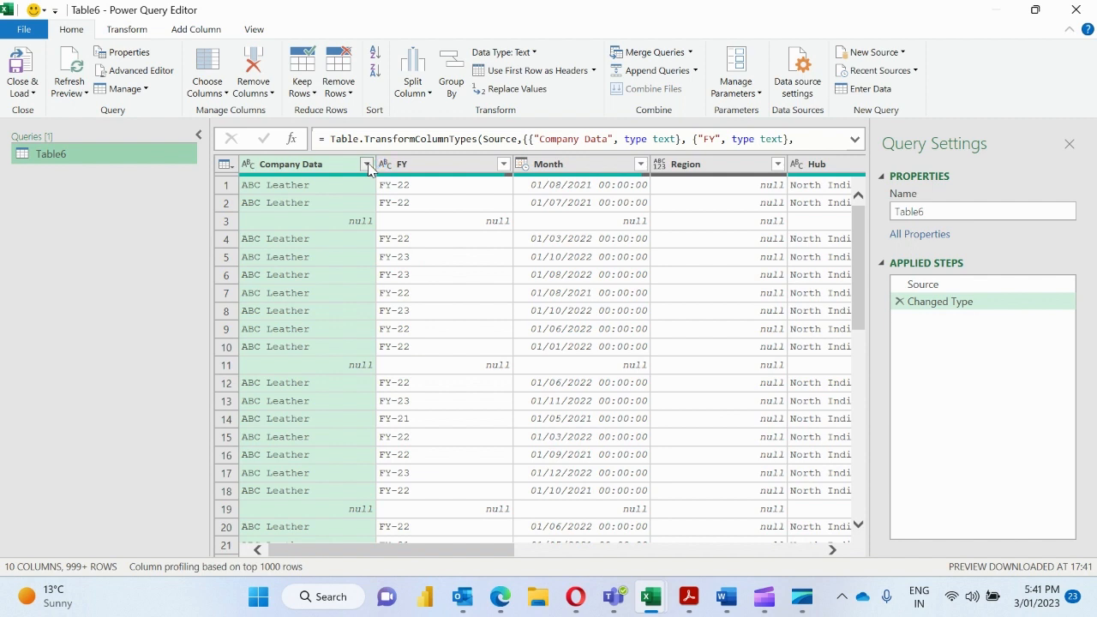
- Try filtering the null rows out of the Company Data column and delete the resulting filter step
left_click(366, 165)
left_click(125, 361)
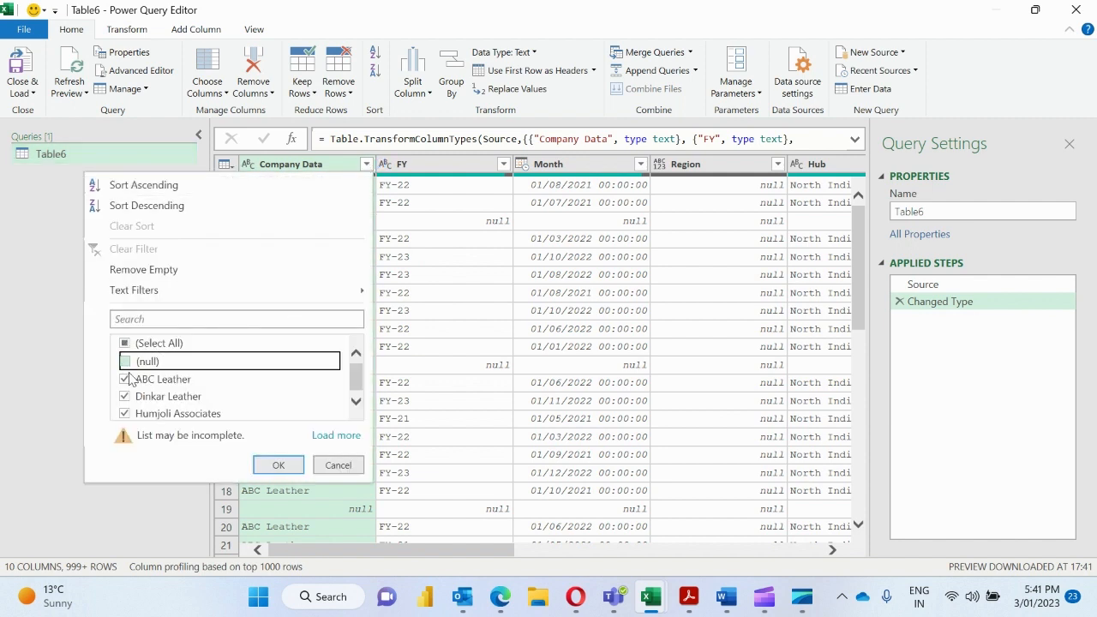
left_click(276, 464)
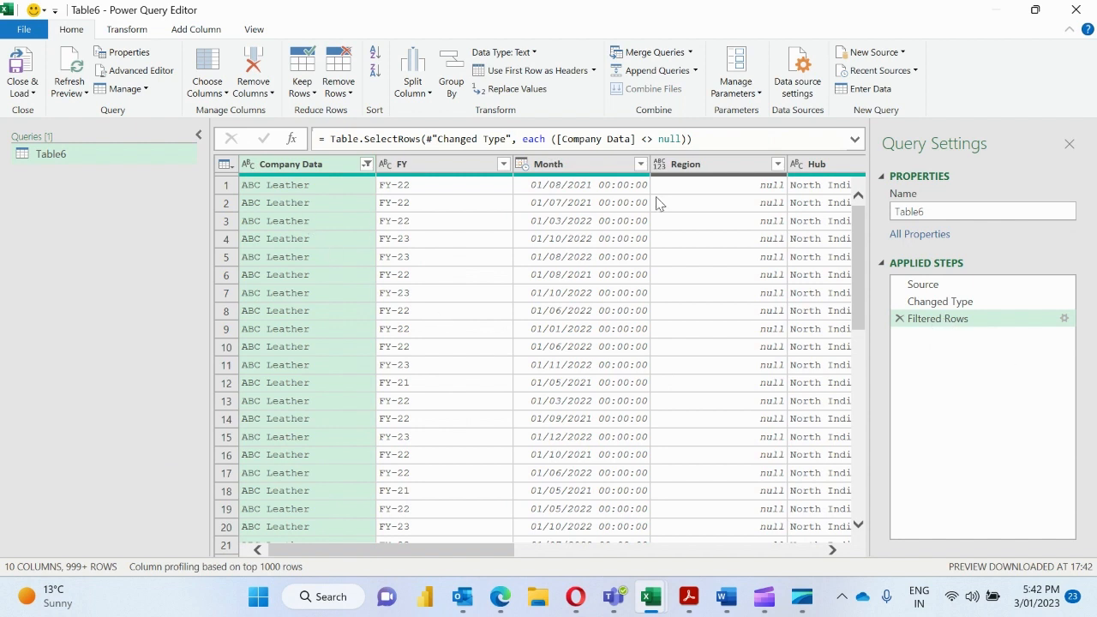
right_click(947, 326)
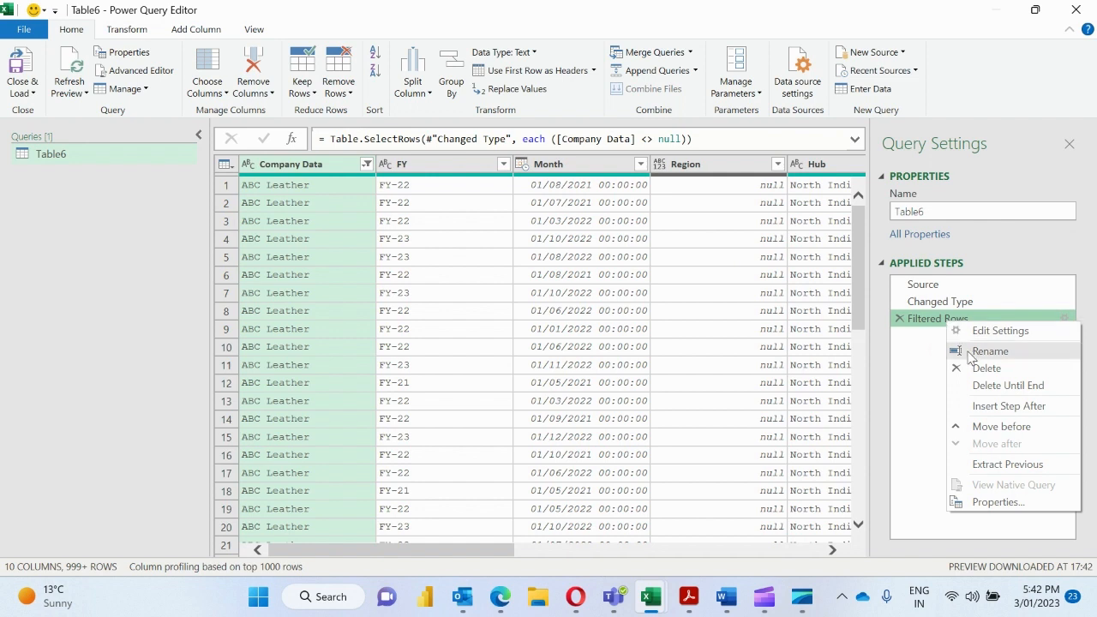
left_click(964, 365)
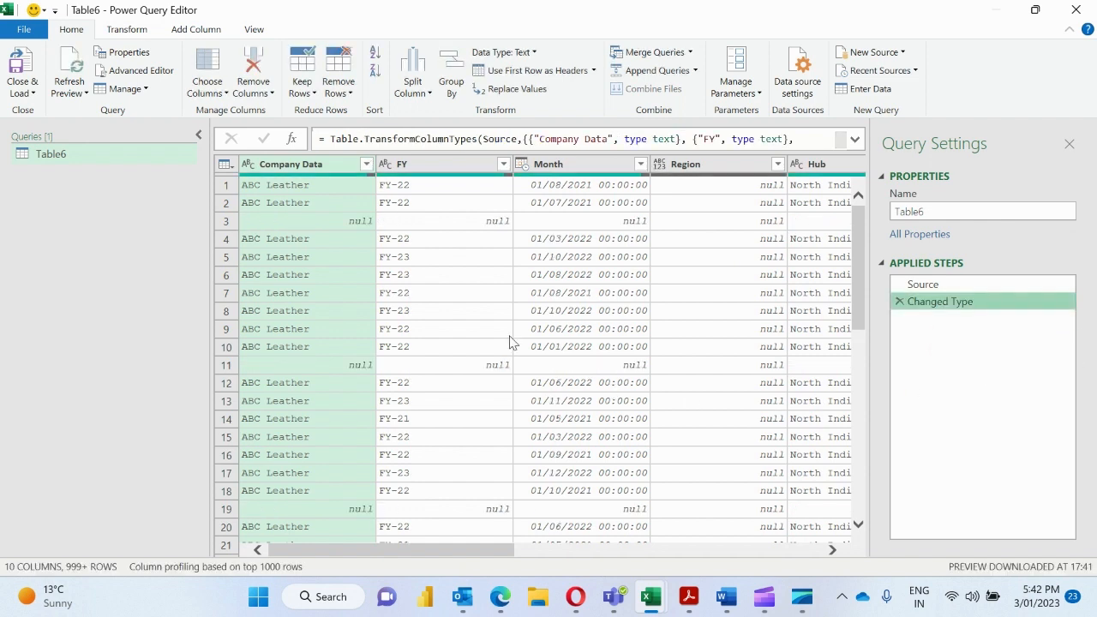
- Filter the Company Data column to exclude the null rows
left_click(367, 165)
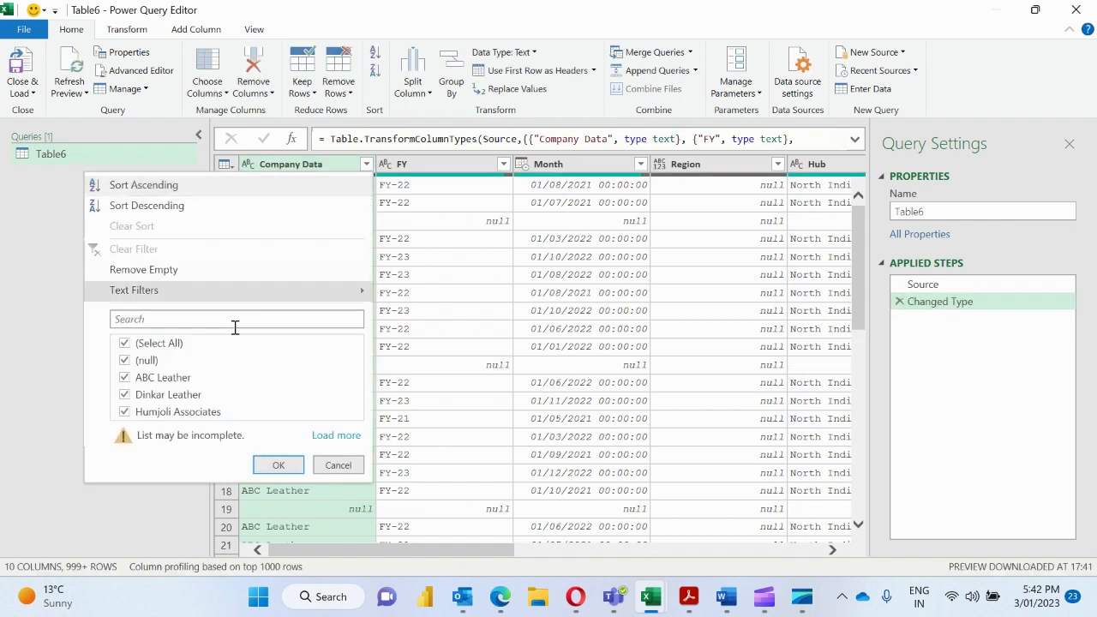
left_click(125, 359)
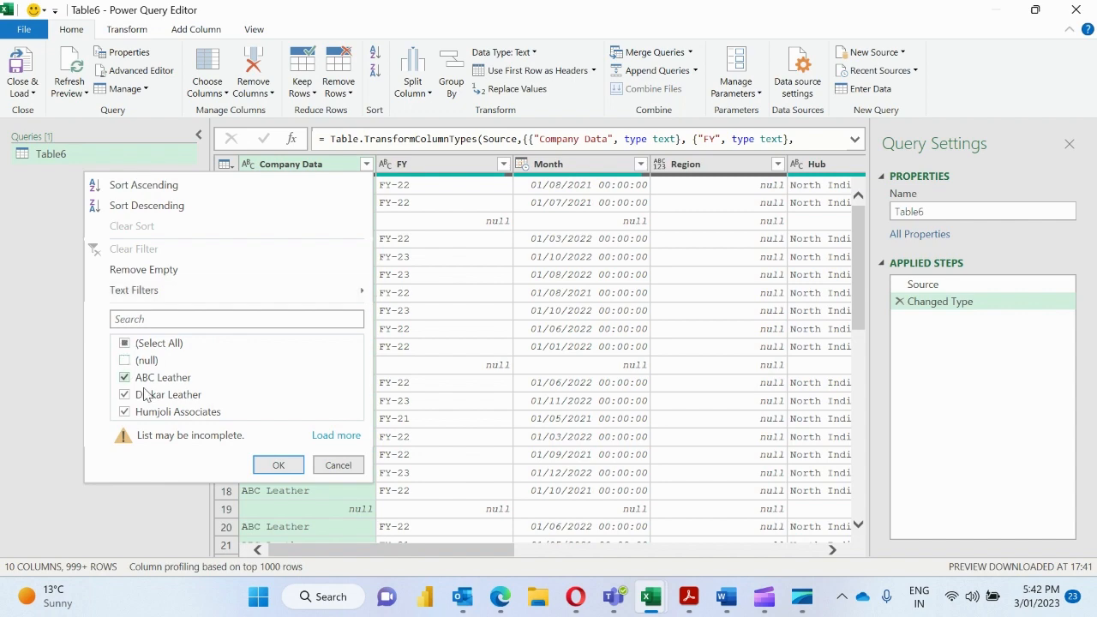
left_click(265, 465)
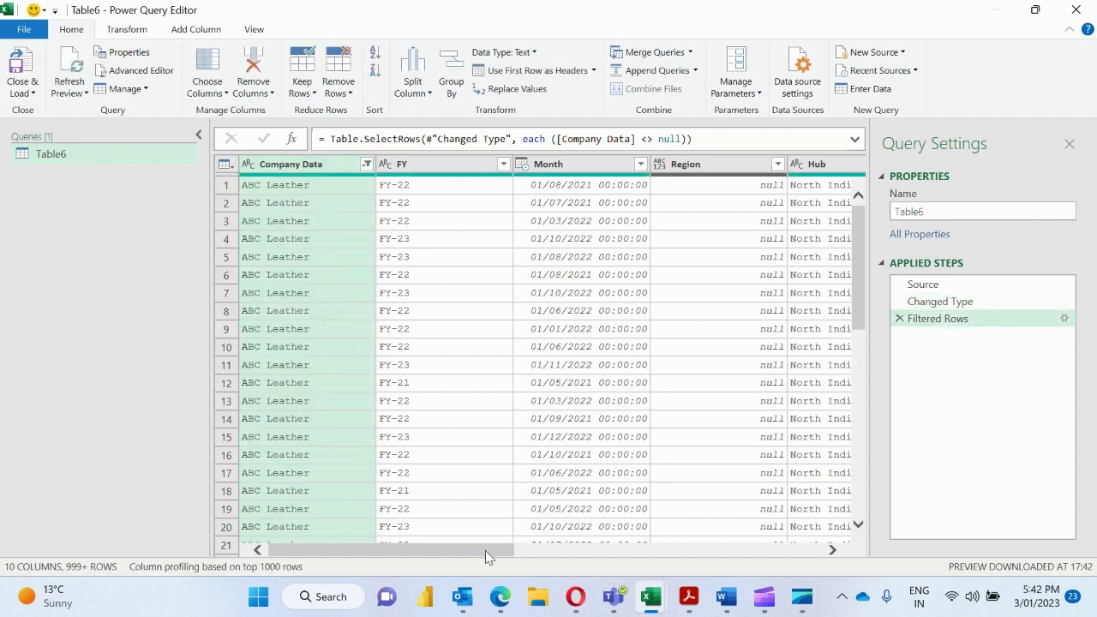
- Start an advanced Group By on the filtered table with Company Data as the first grouping column
left_click_drag(485, 550, 436, 531)
left_click(191, 33)
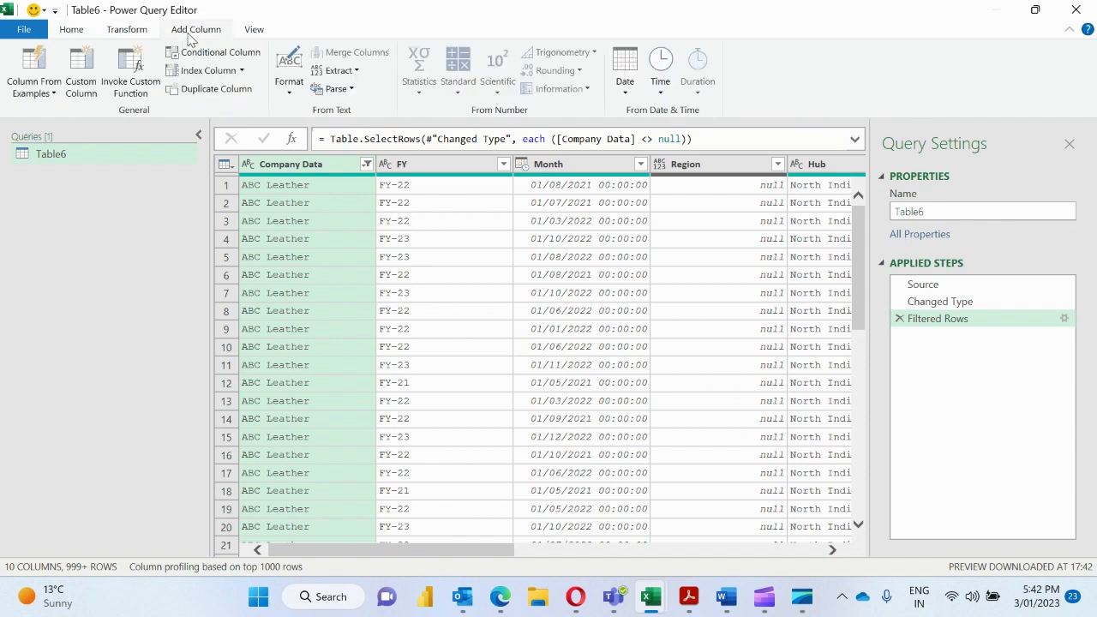
left_click(139, 31)
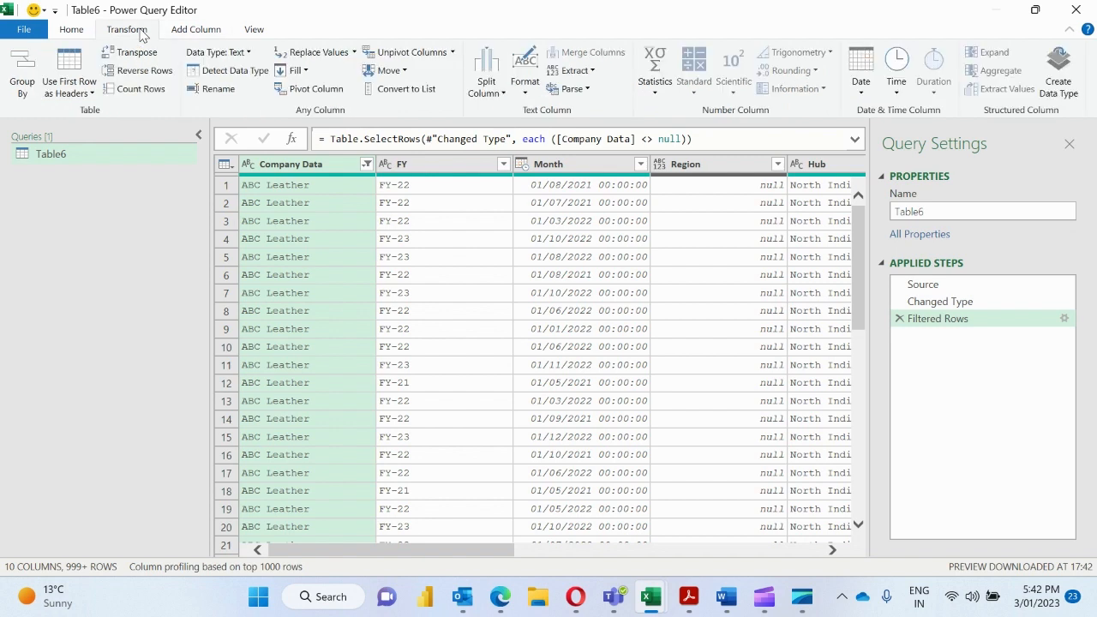
left_click(24, 77)
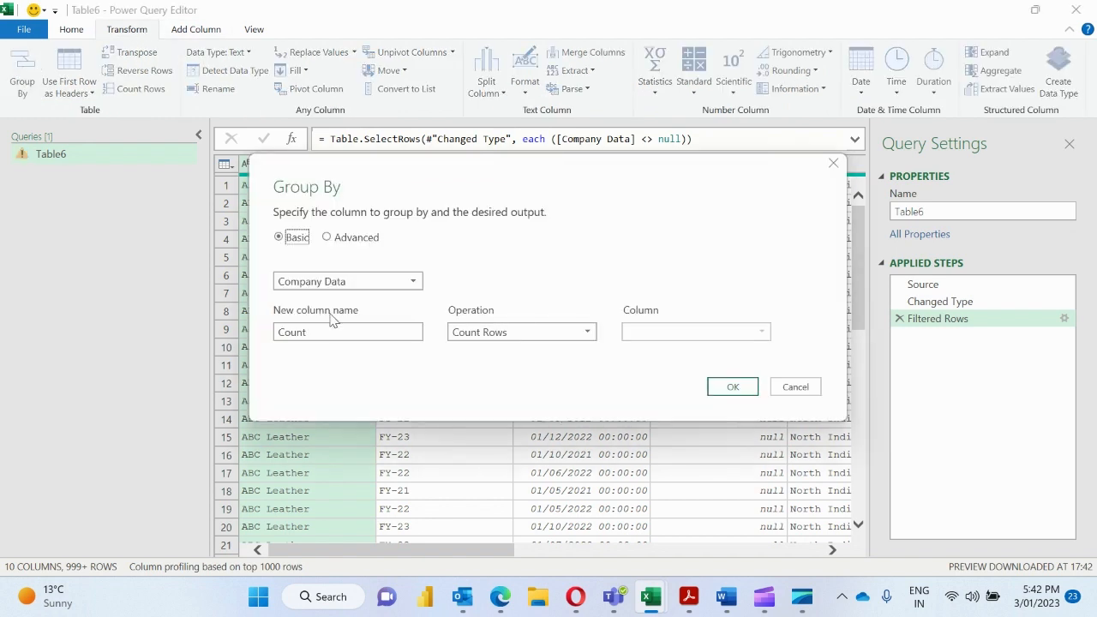
left_click(327, 238)
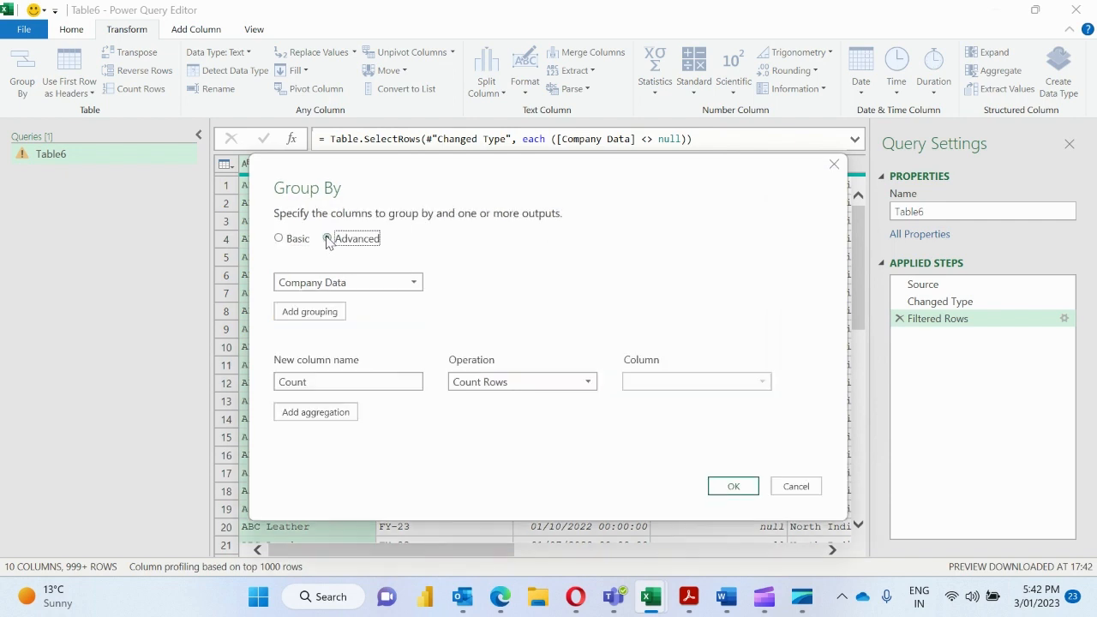
left_click(357, 291)
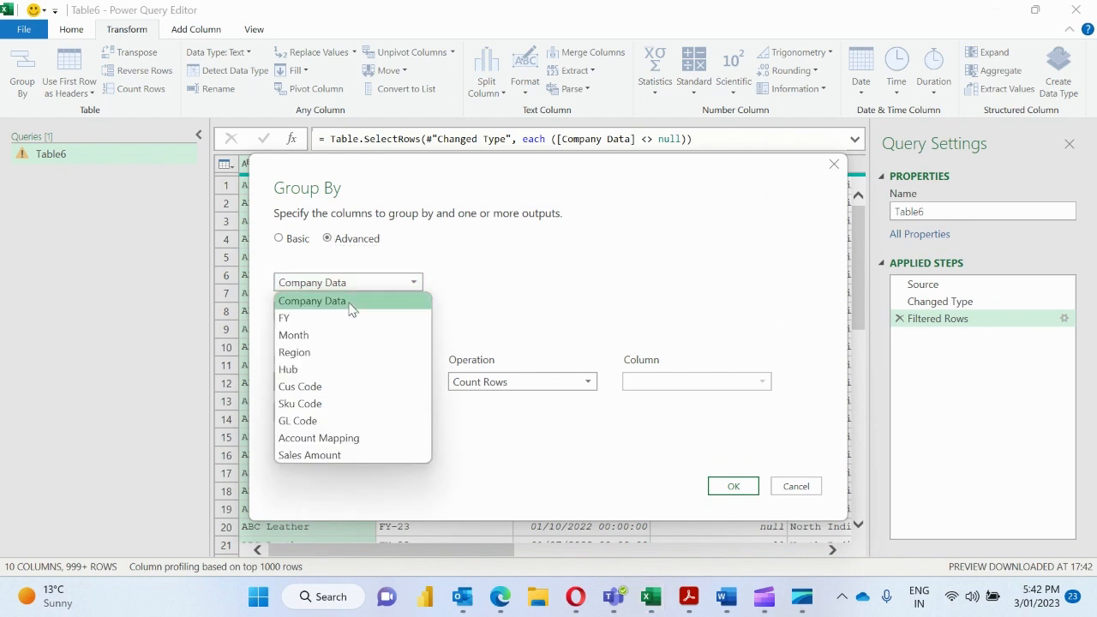
left_click(351, 300)
- Add FY and Hub as the second and third grouping columns
left_click(310, 311)
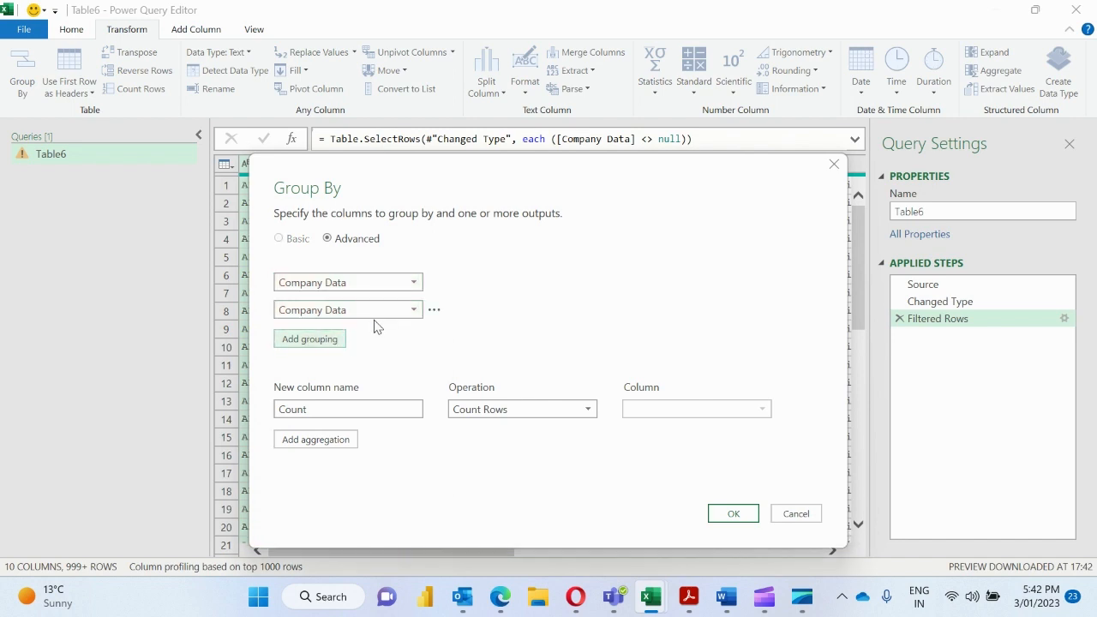
left_click(377, 312)
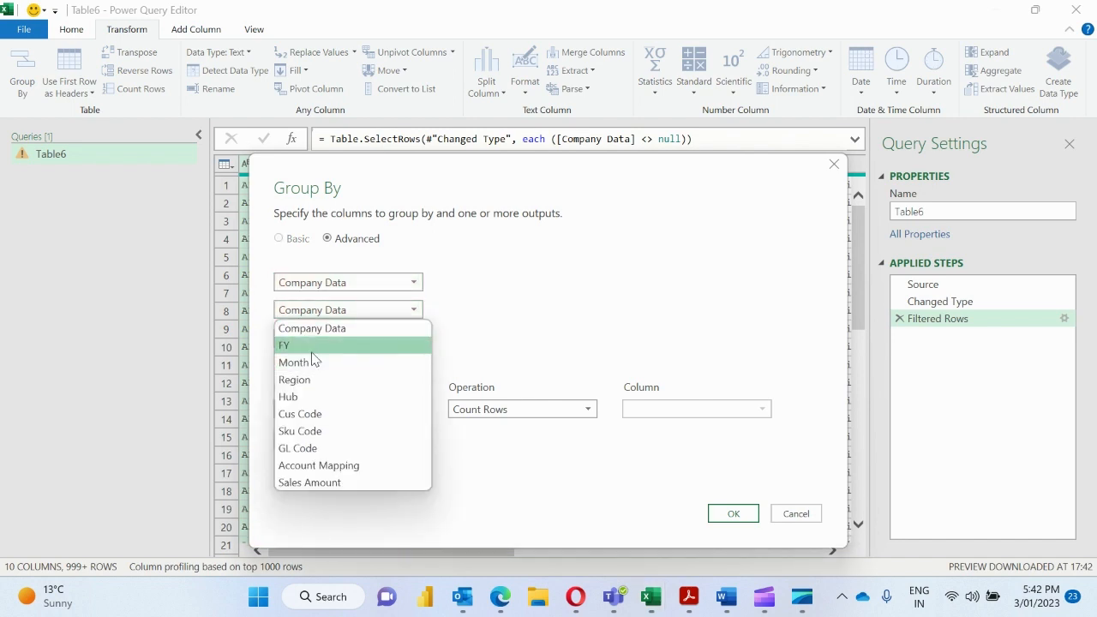
left_click(335, 350)
left_click(334, 346)
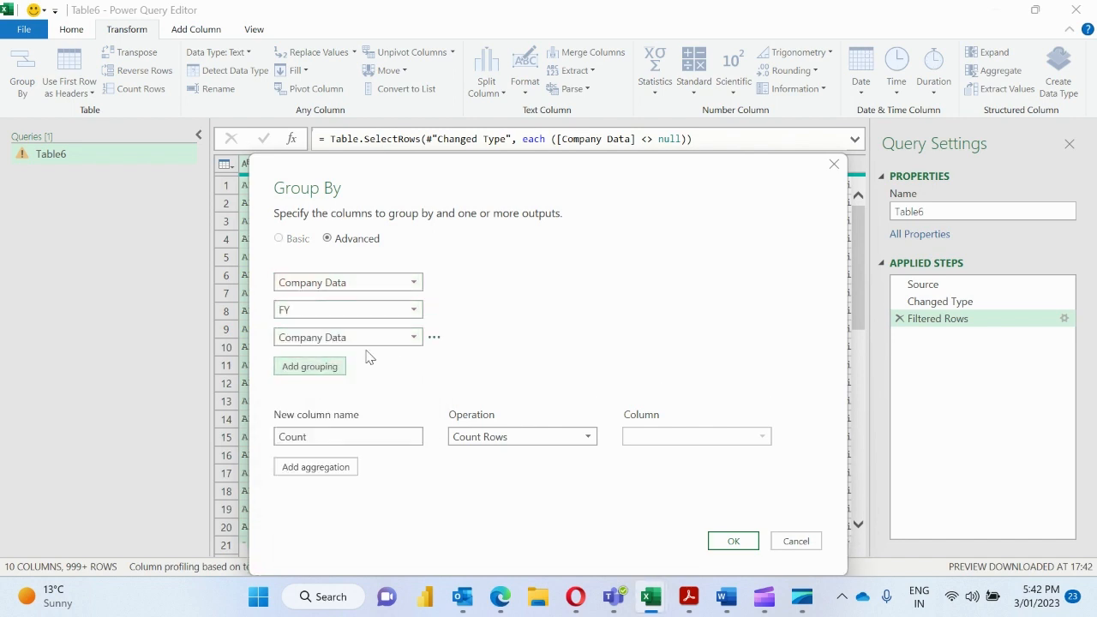
left_click(406, 343)
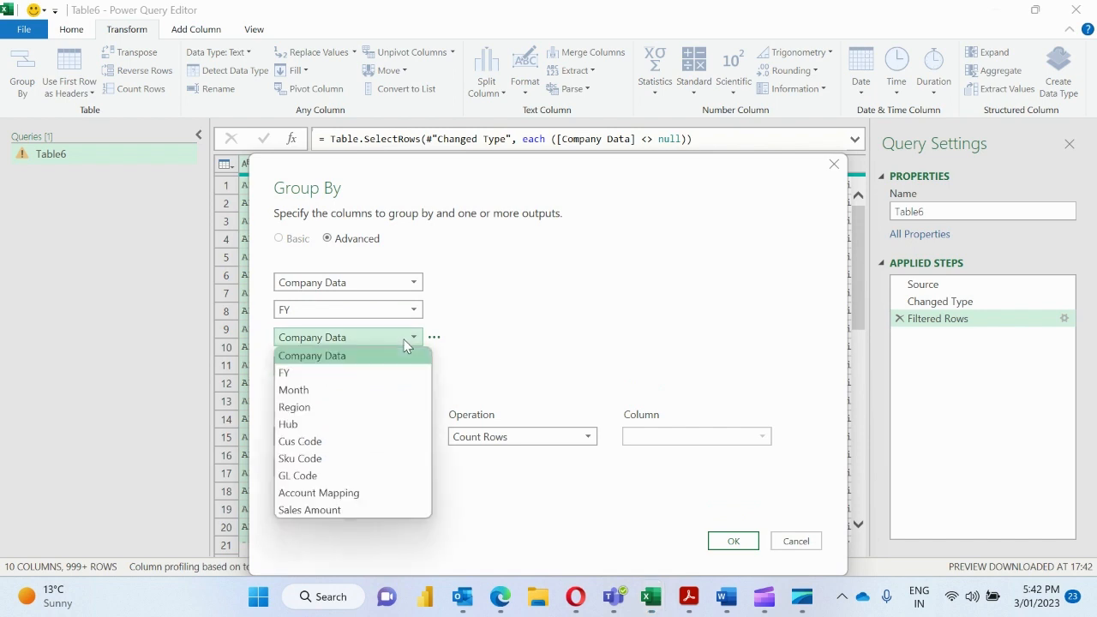
left_click(306, 424)
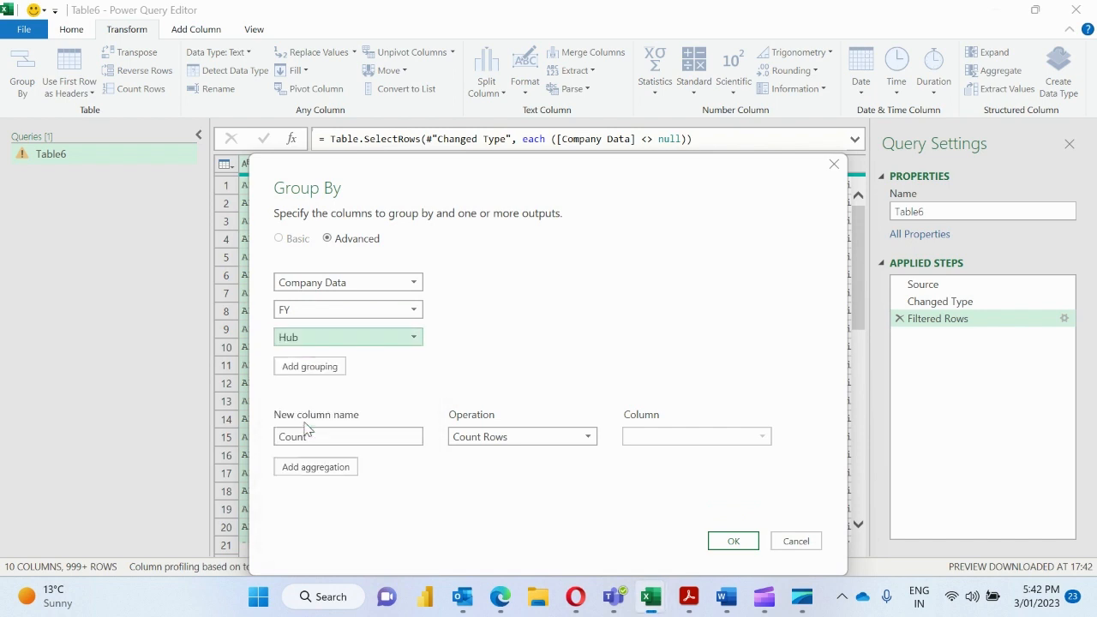
- Add Cus Code and Sku Code as the fourth and fifth grouping columns
left_click(323, 372)
left_click(400, 367)
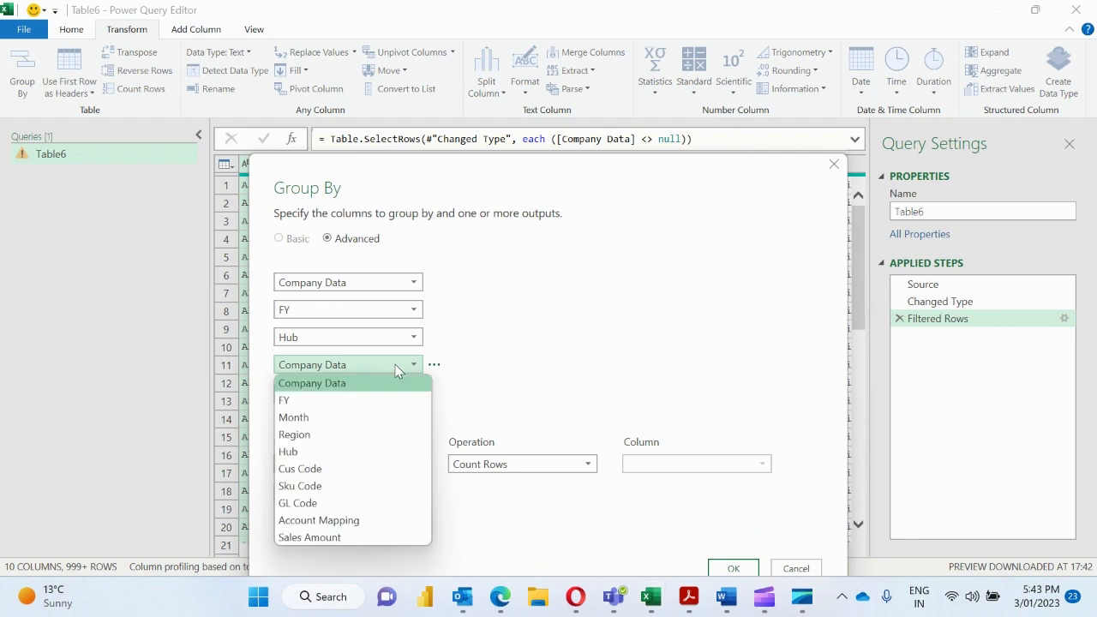
left_click(316, 474)
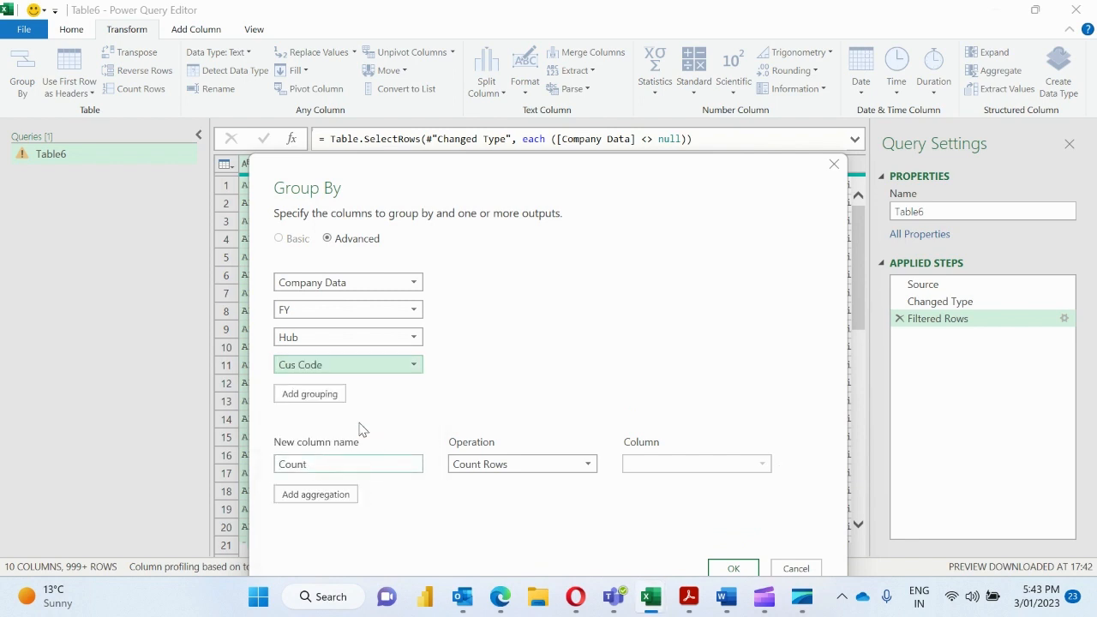
left_click(313, 394)
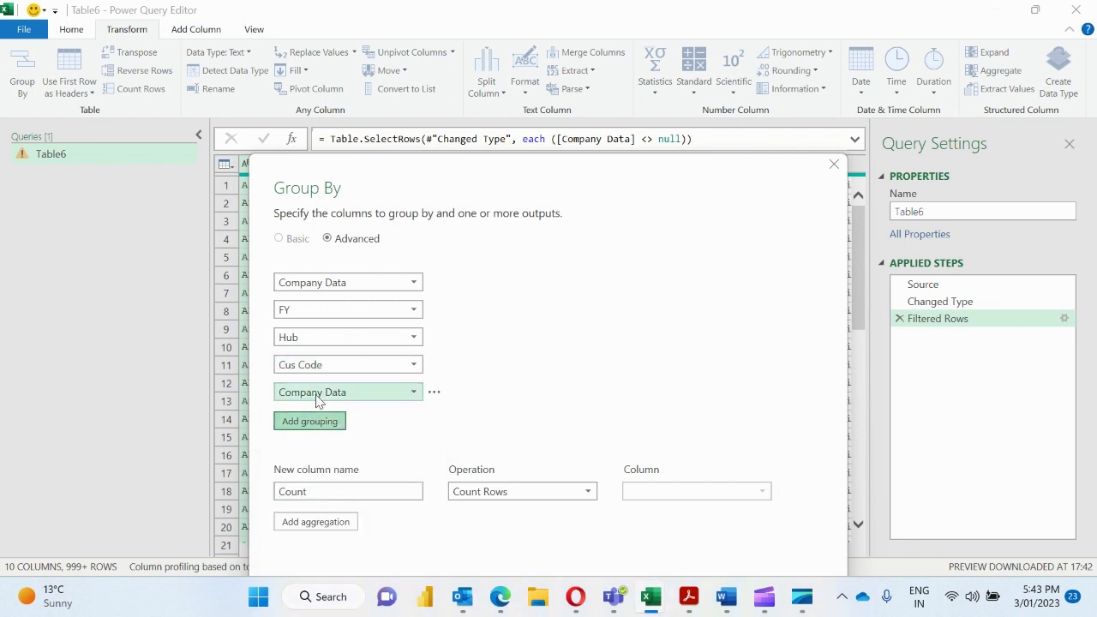
left_click(401, 394)
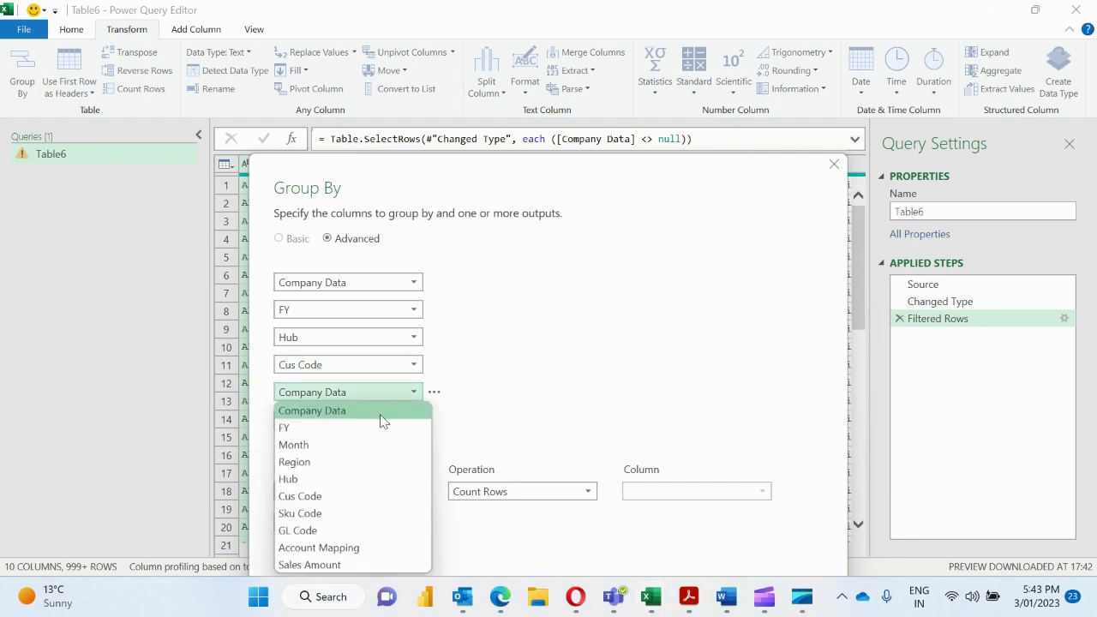
left_click(324, 514)
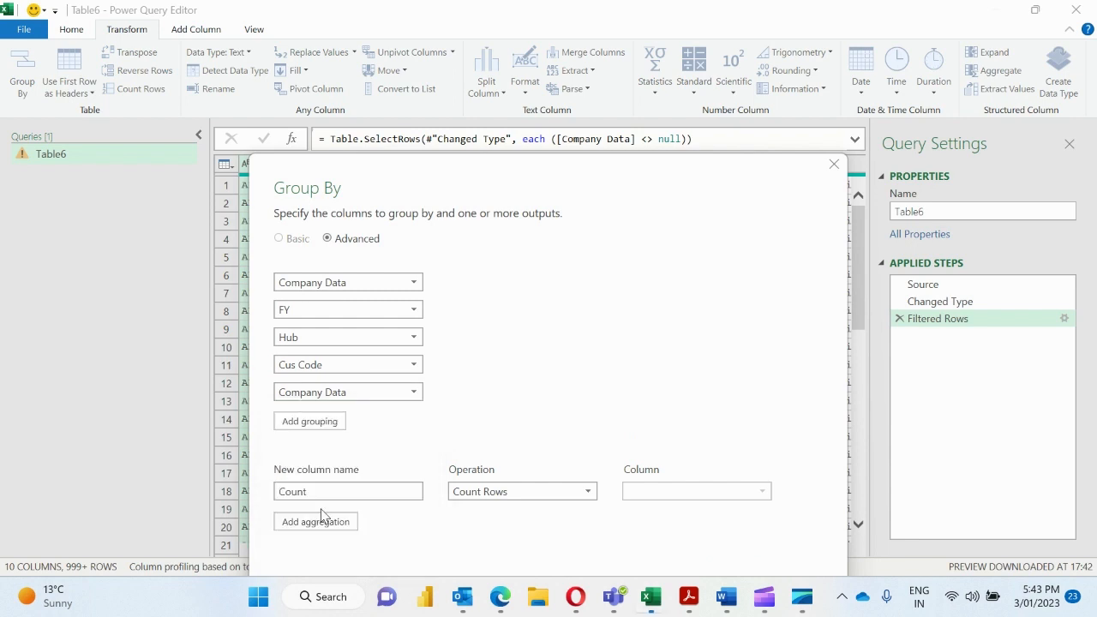
- Add Account Mapping as the sixth grouping column
left_click(317, 433)
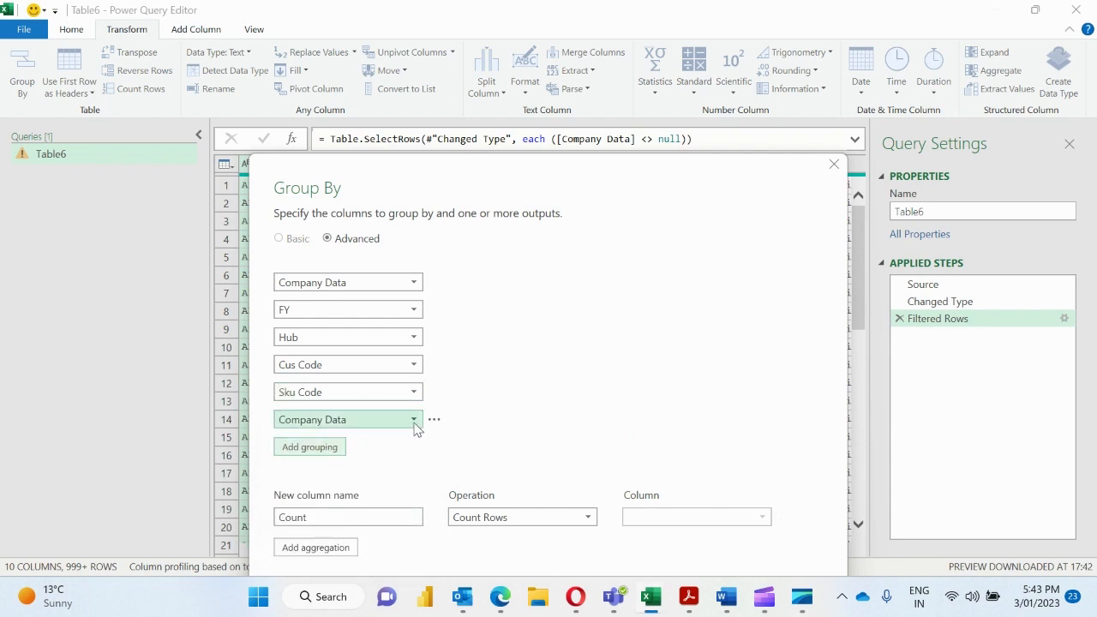
left_click(413, 421)
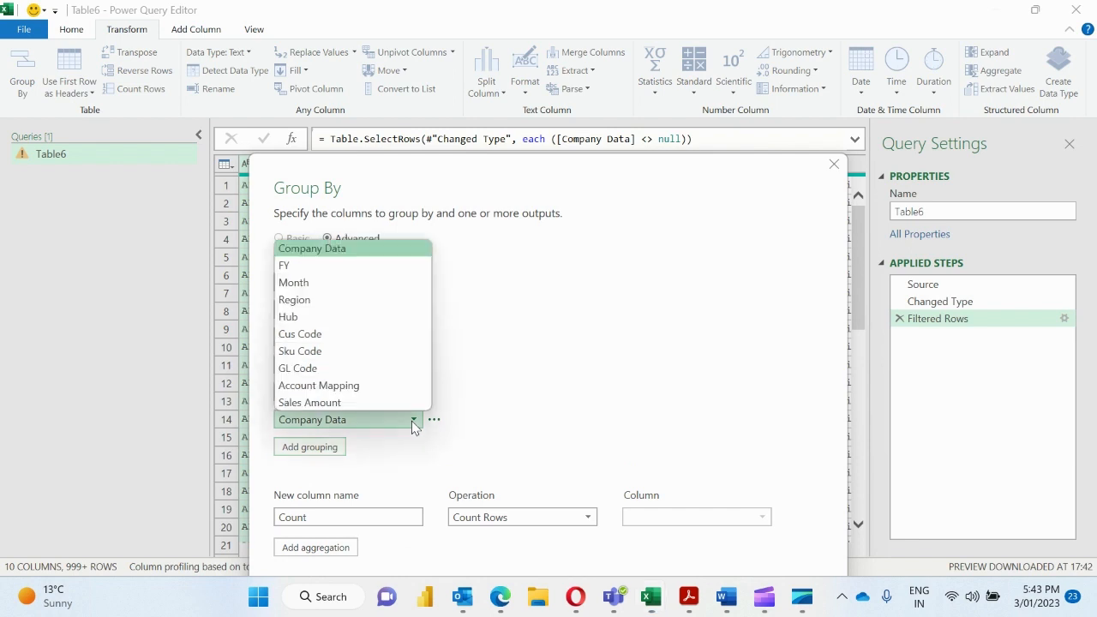
left_click(336, 390)
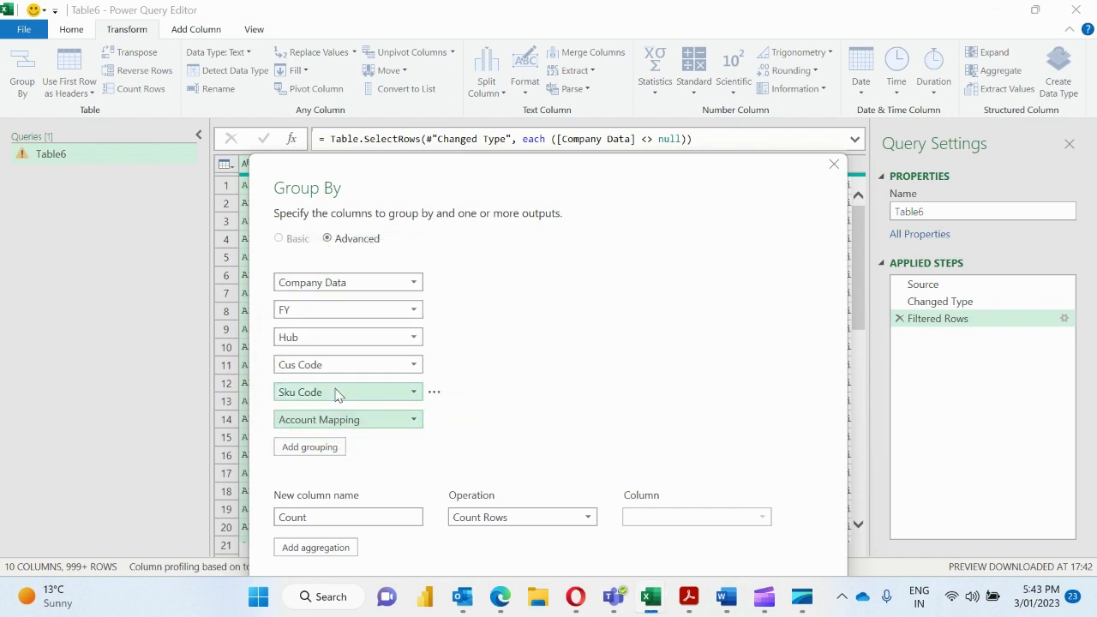
- Aggregate Sales Amount with Sum into a new column named Total Sales and apply the grouping
left_click(320, 517)
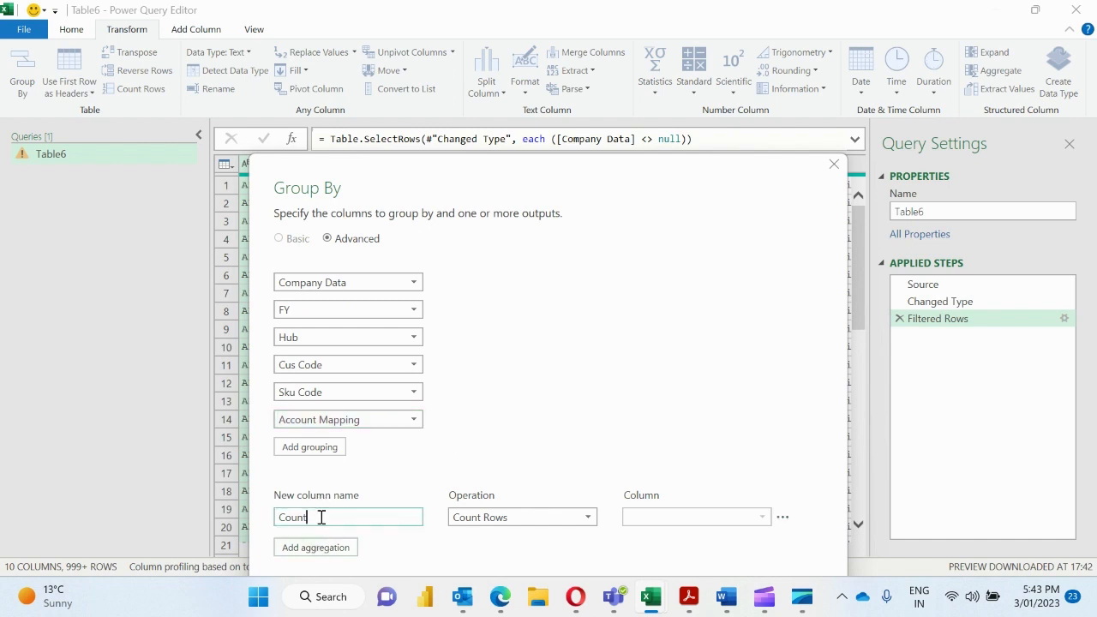
double_click(320, 517)
type("Total Sales")
left_click(503, 520)
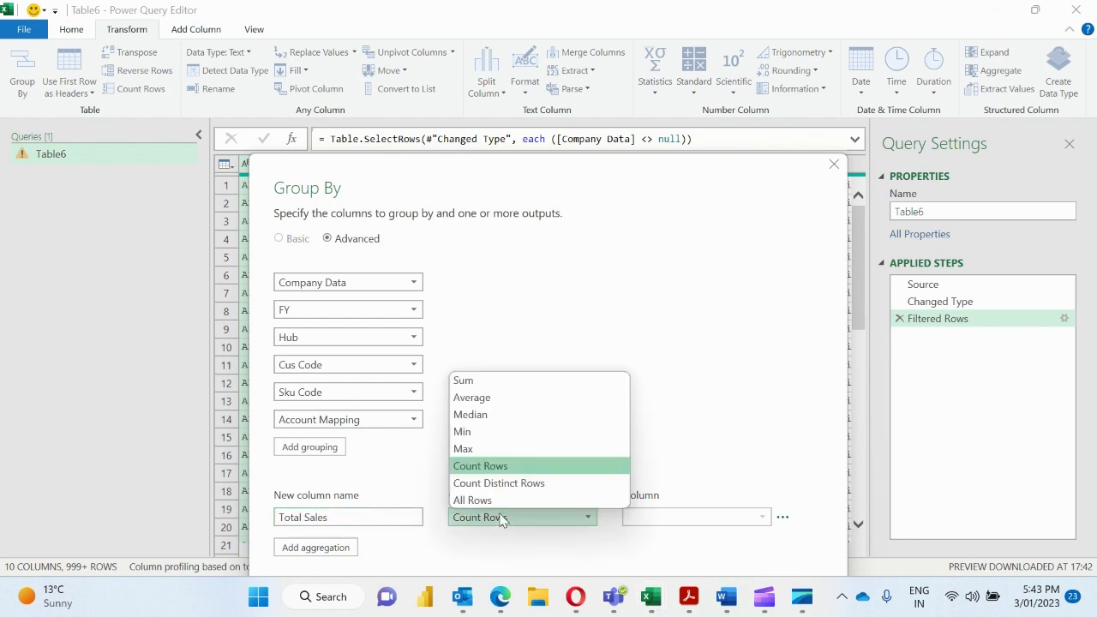
left_click(468, 381)
left_click(717, 521)
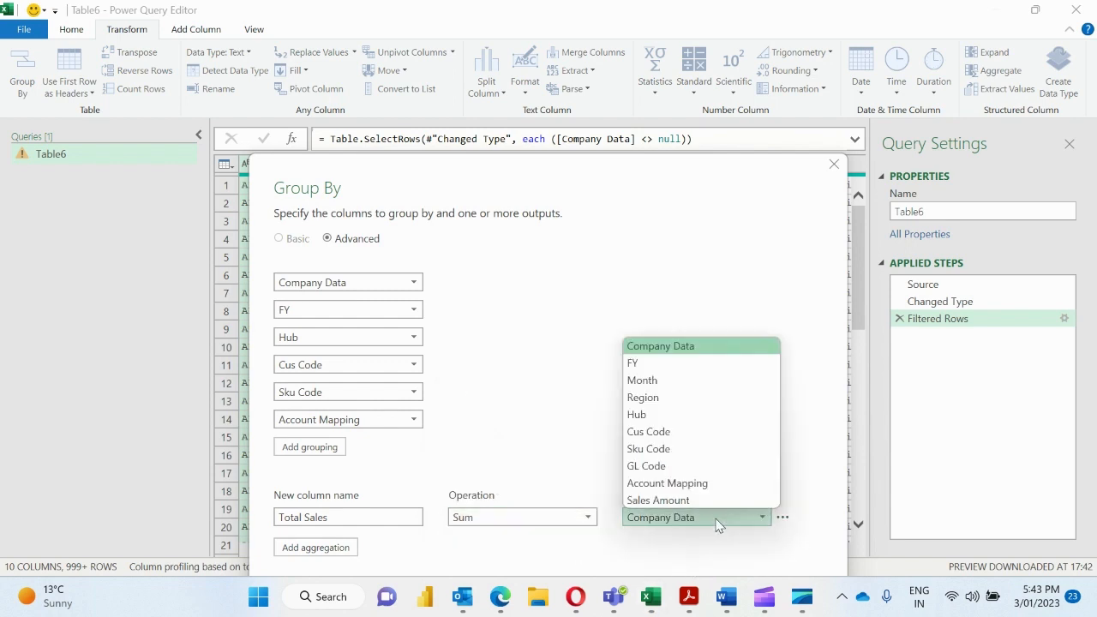
left_click(683, 500)
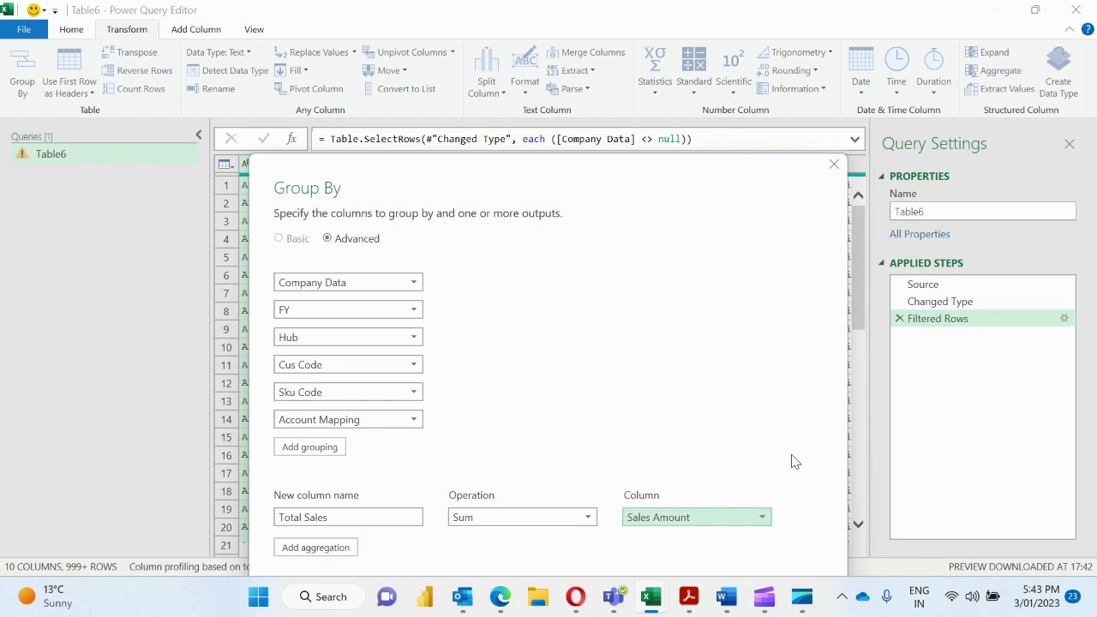
left_click_drag(690, 186, 693, 89)
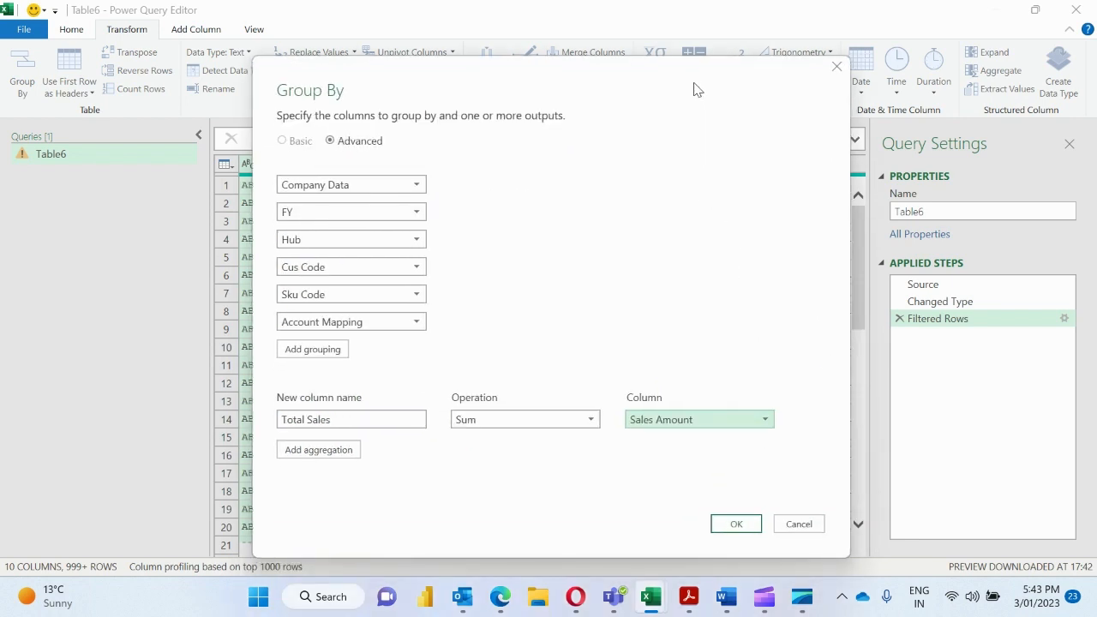
left_click(733, 527)
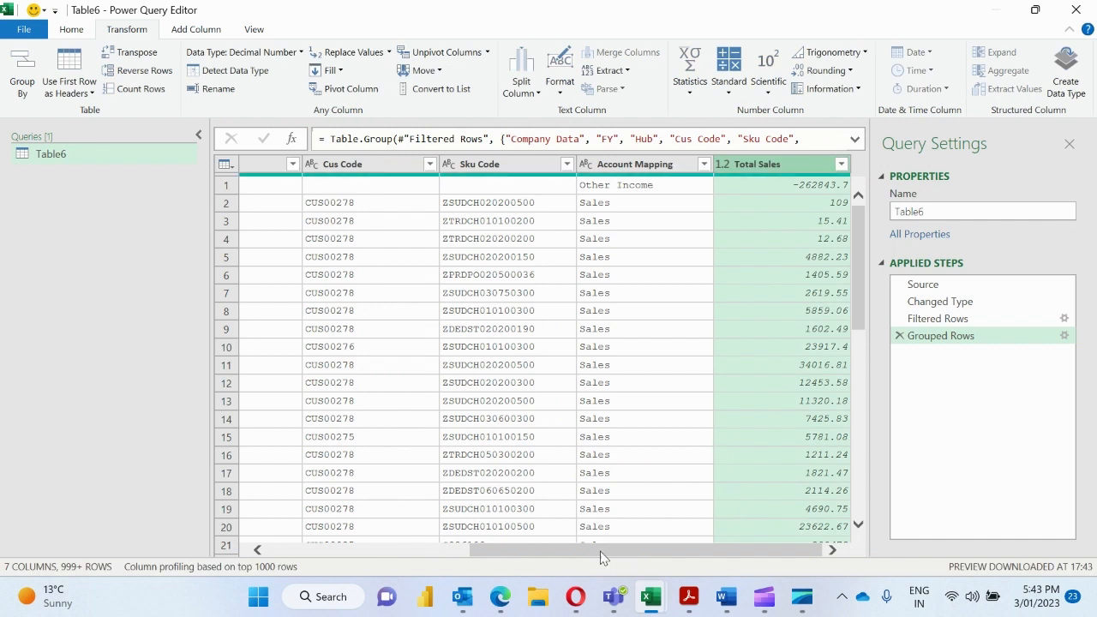
- Close the query editor and load the grouped query into a worksheet
left_click_drag(600, 553, 356, 588)
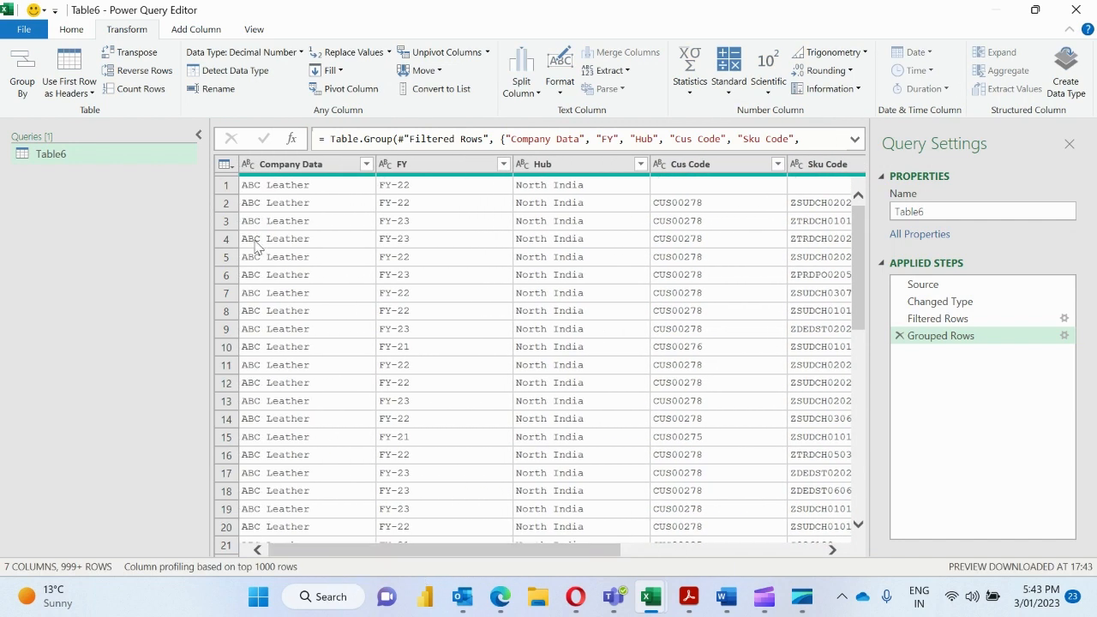
left_click(72, 29)
left_click(26, 72)
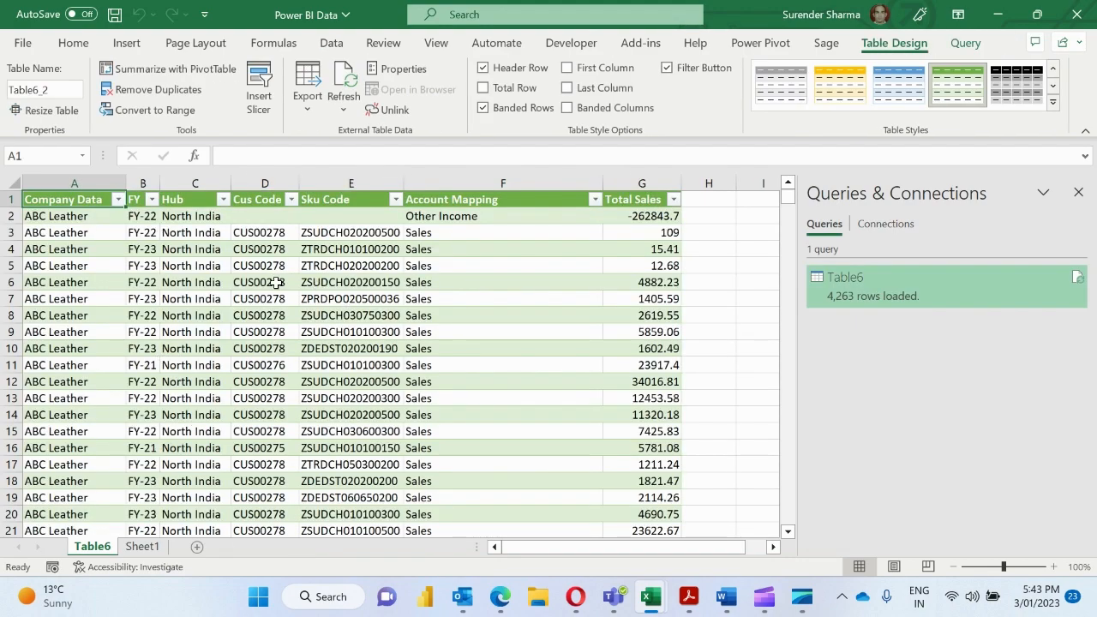
- Examine the Total Sales column of the loaded table from its header down to the lowest rows
left_click(236, 282)
key("ctrl+Up")
key("ctrl+Up")
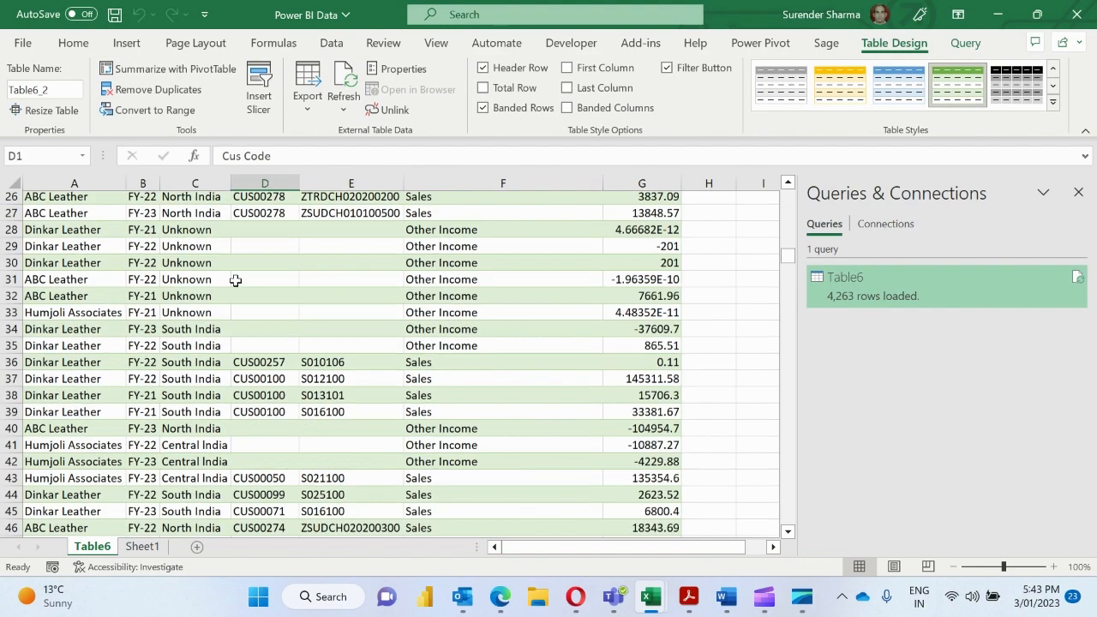
key("Right")
key("Right")
key("Right")
key("Down")
key("ctrl+Down")
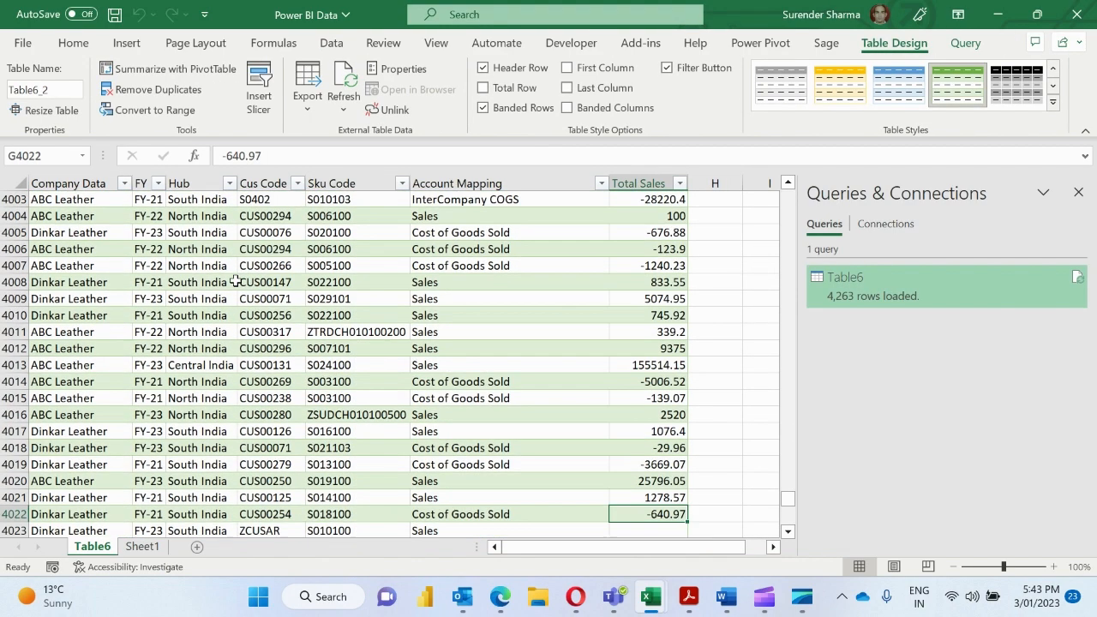
key("Down")
key("Down")
key("Down")
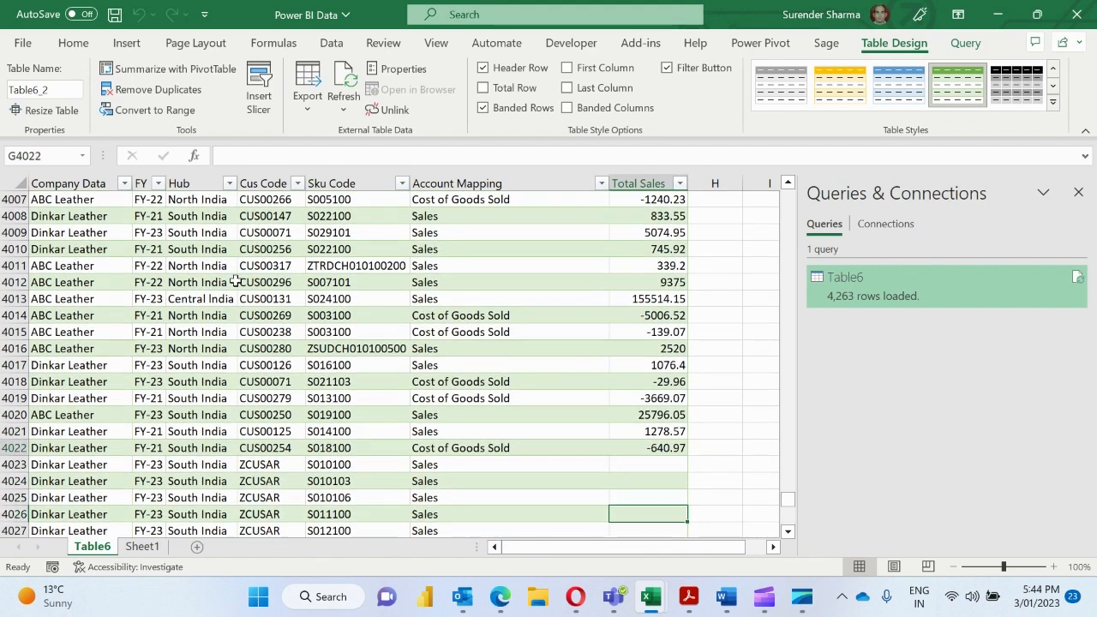
key("ctrl+Up")
key("ctrl+Up")
- Reopen the Table6 query for editing and delete its Grouped Rows step
mouse_move(880, 307)
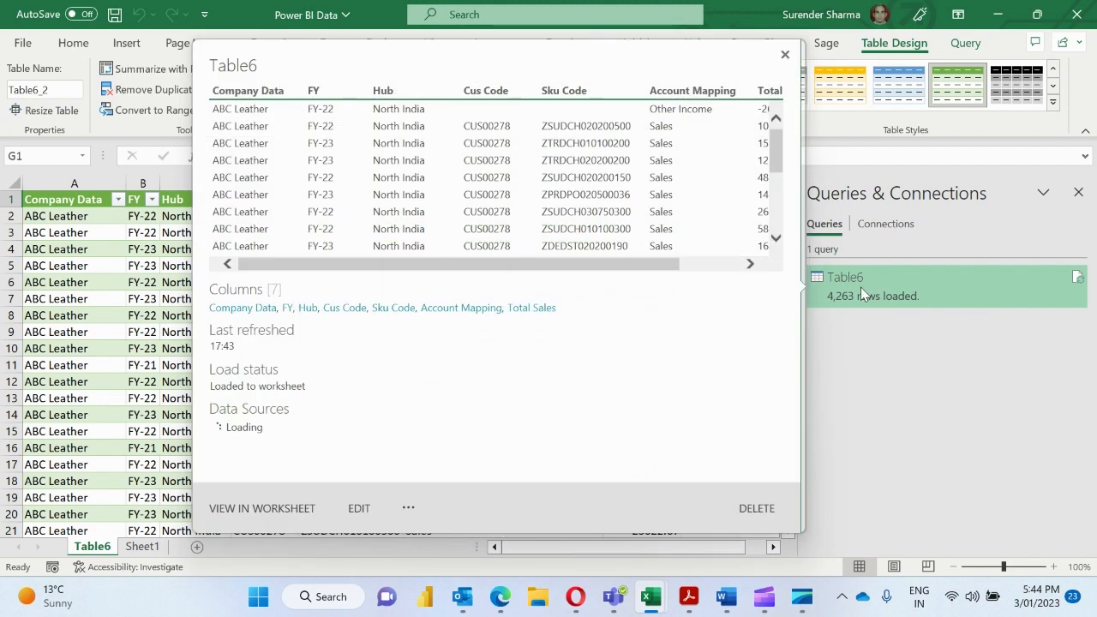
double_click(861, 287)
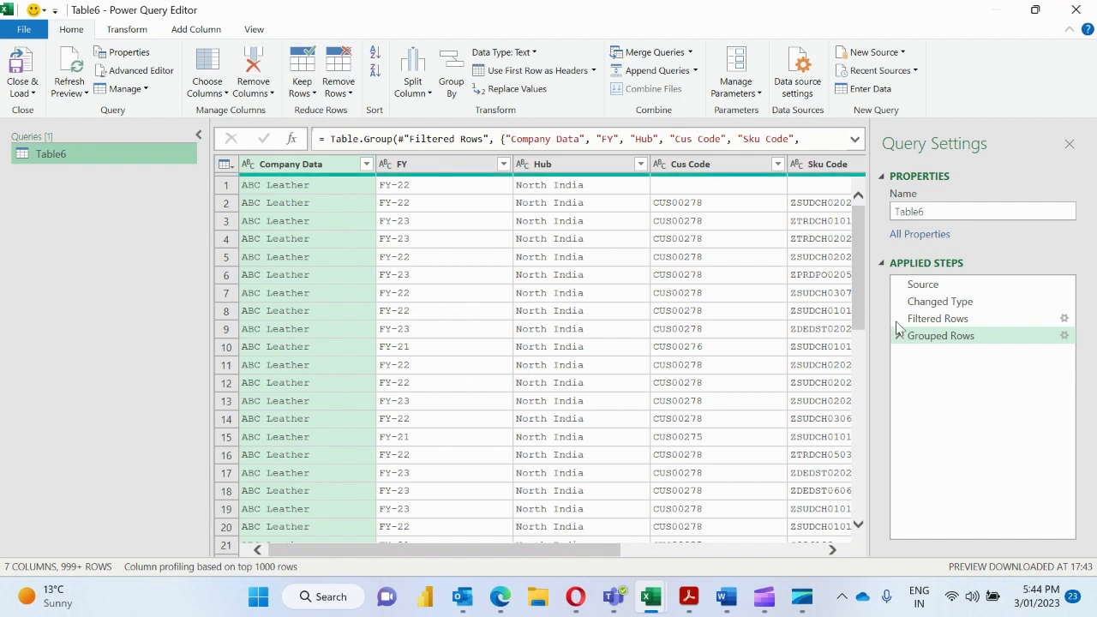
right_click(922, 338)
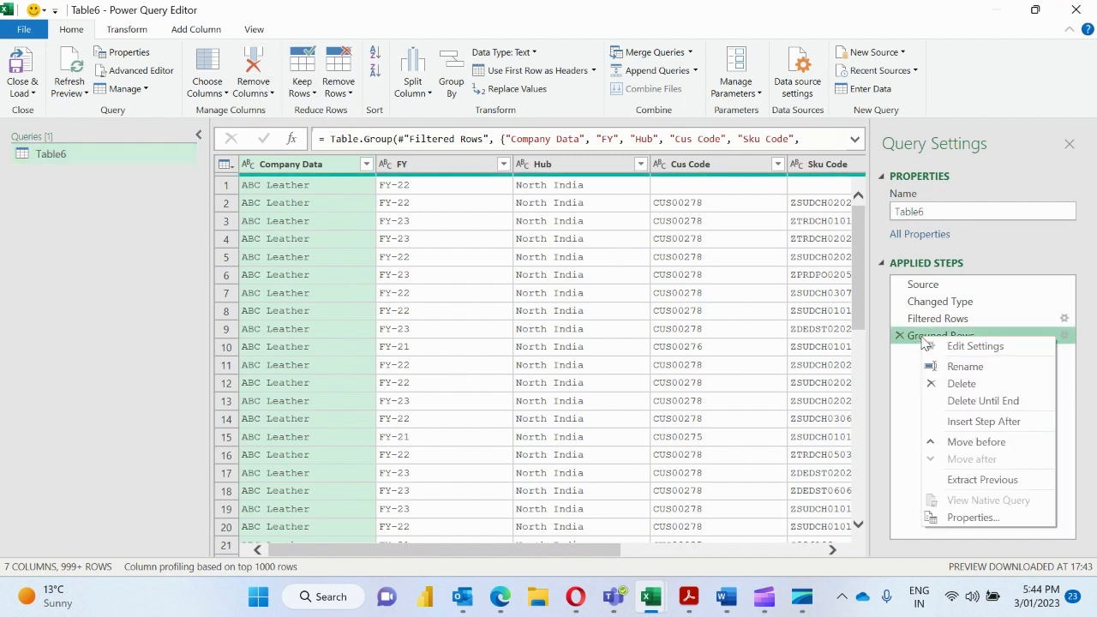
left_click(953, 385)
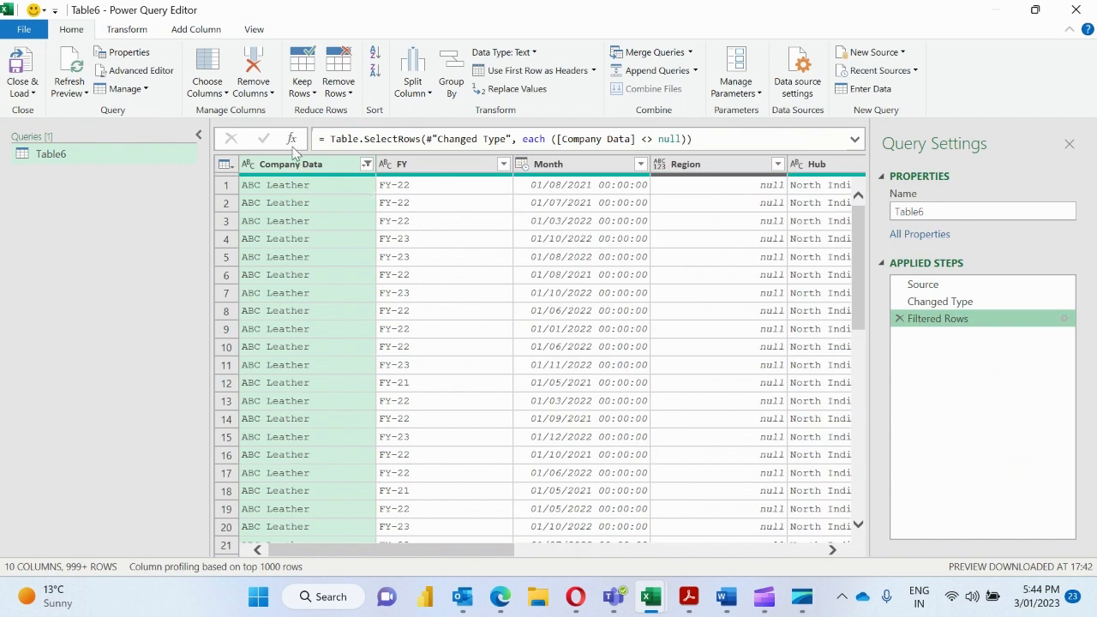
- Start a basic Group By on the filtered table with Company Data as the only grouping column
left_click(184, 35)
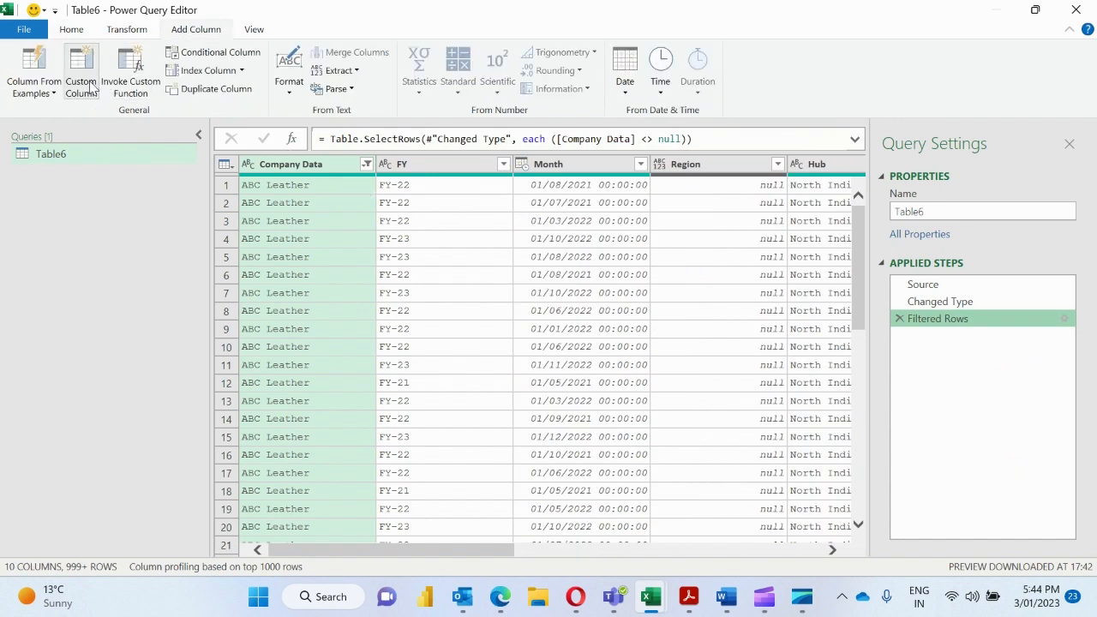
left_click(129, 31)
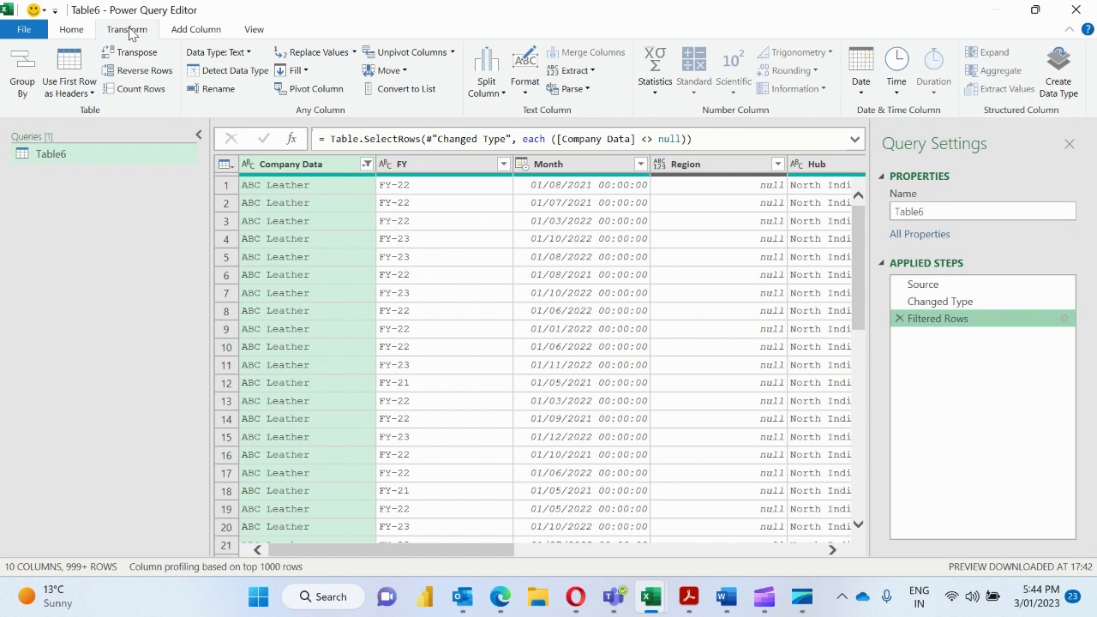
left_click(19, 73)
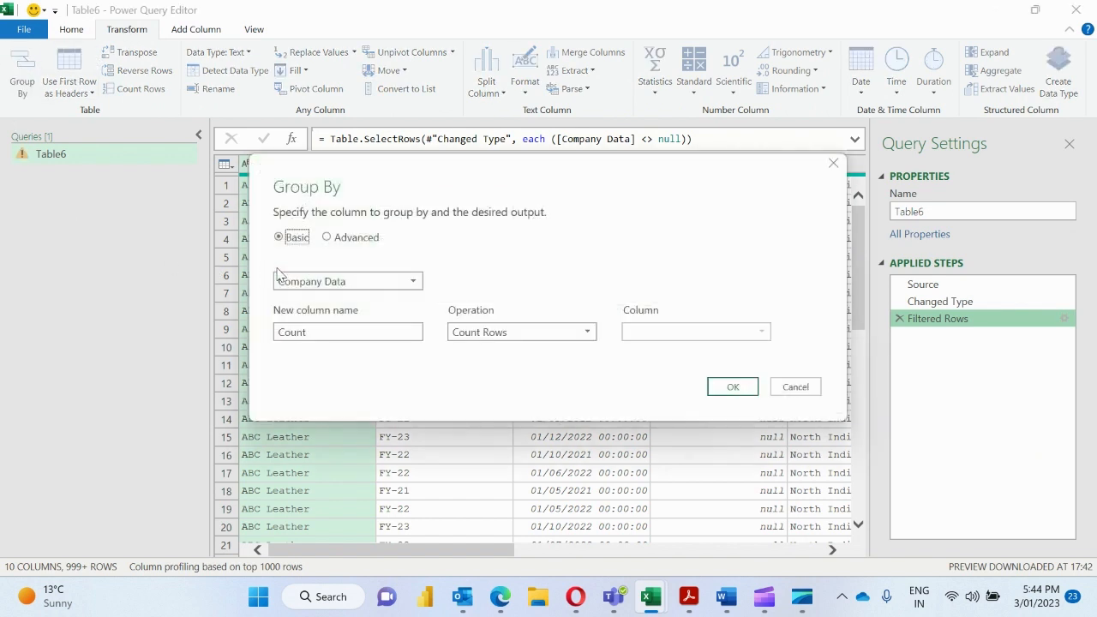
left_click(354, 280)
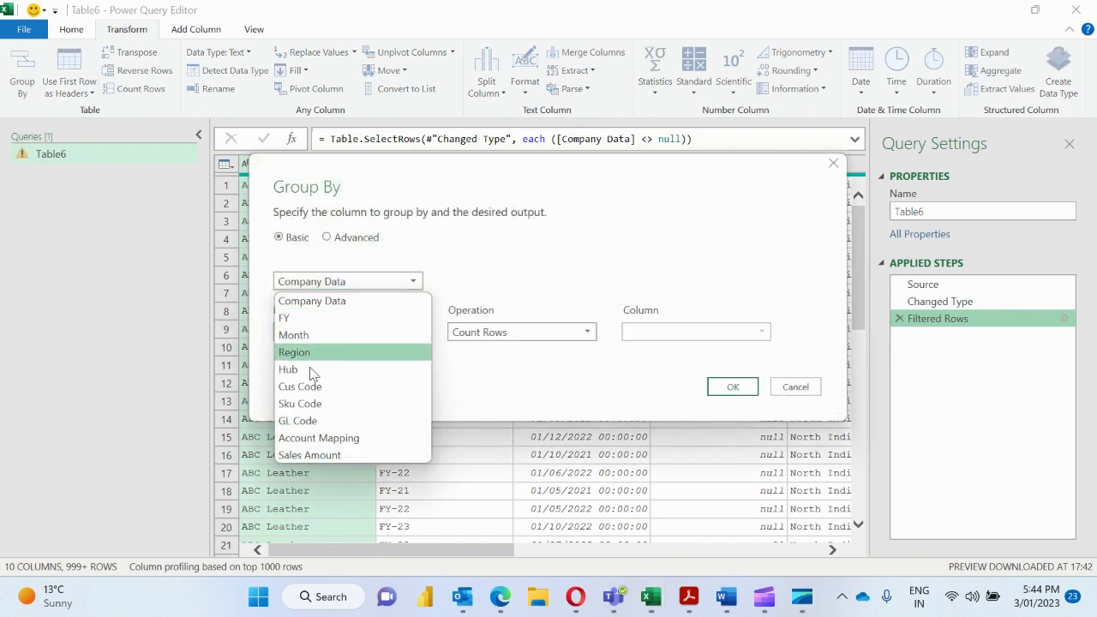
left_click(311, 302)
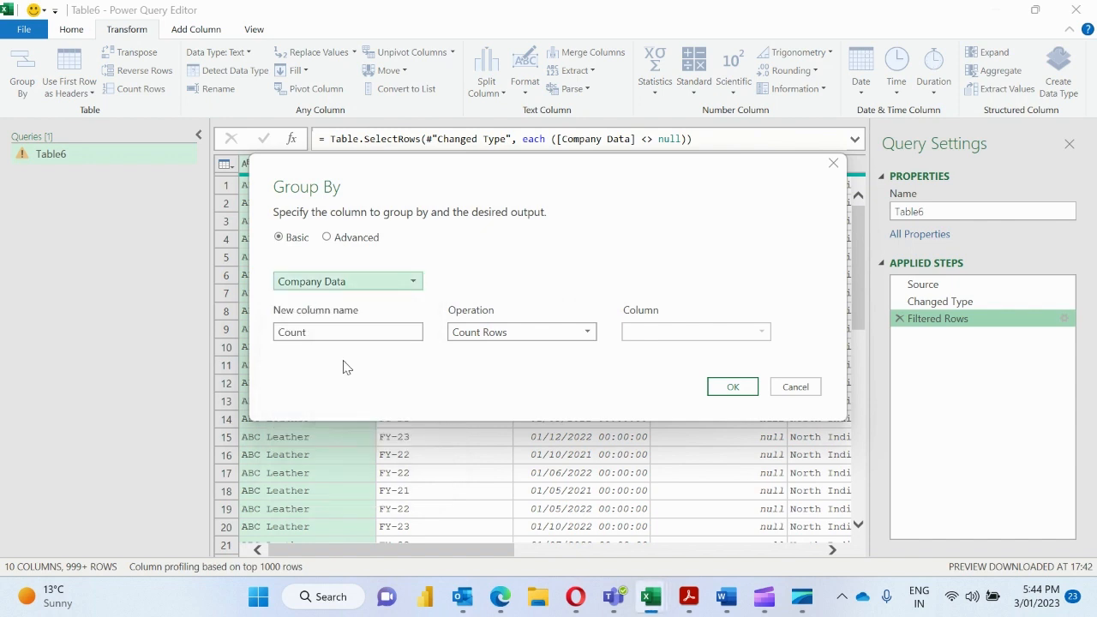
- Name the new column Total Sales, set it to the Sum of Sales Amount, and apply the grouping
left_click(341, 336)
key("BackSpace")
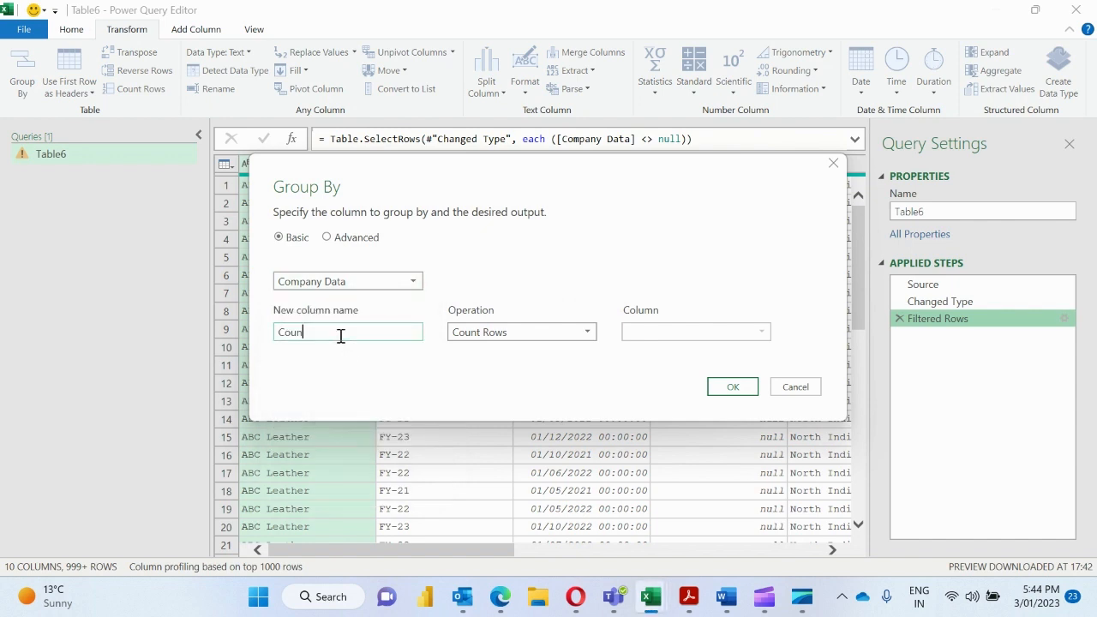
type("Total Sales")
left_click(493, 335)
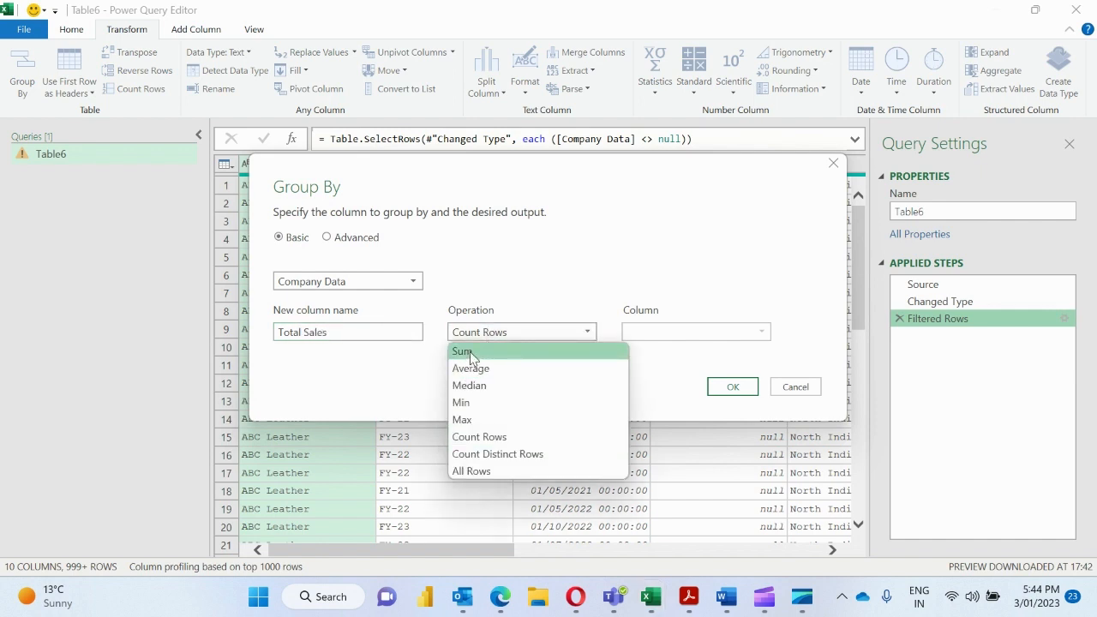
left_click(467, 352)
left_click(710, 335)
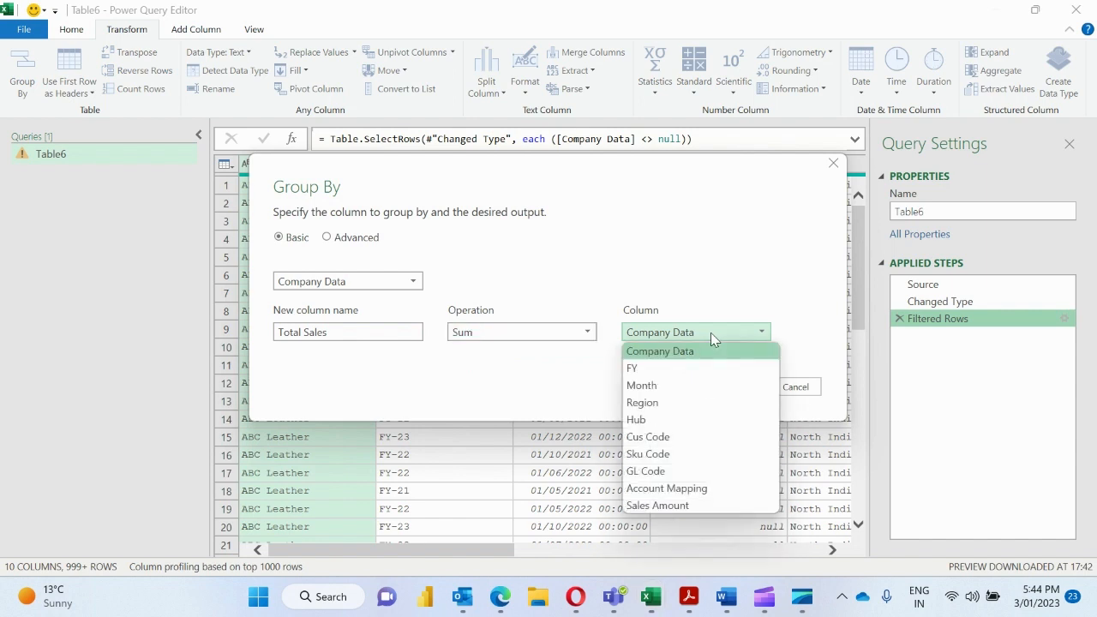
left_click(679, 505)
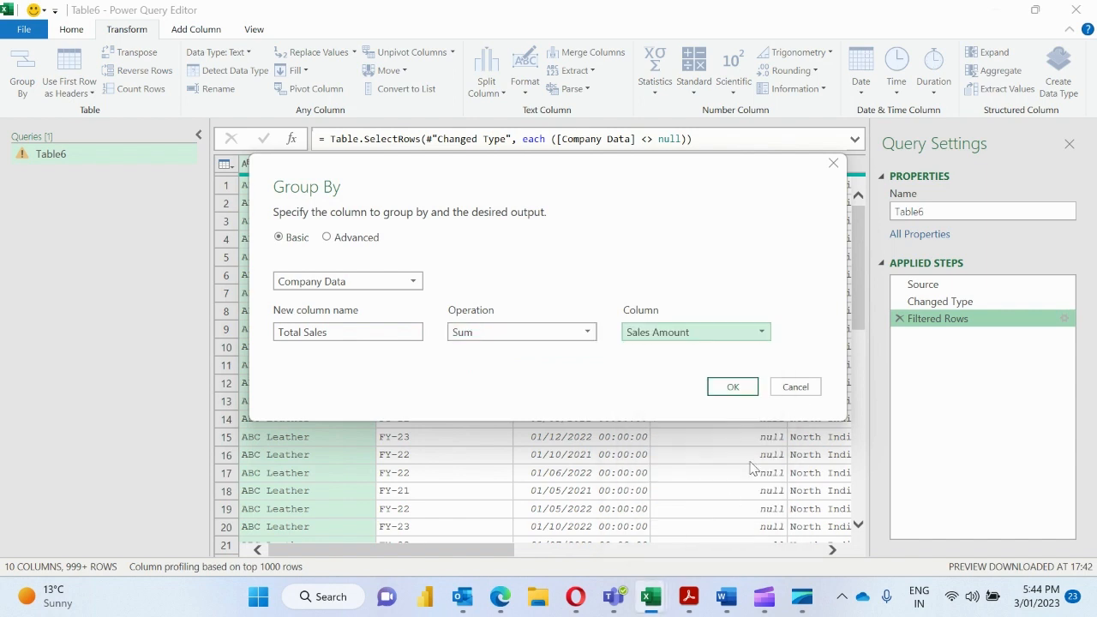
left_click(731, 388)
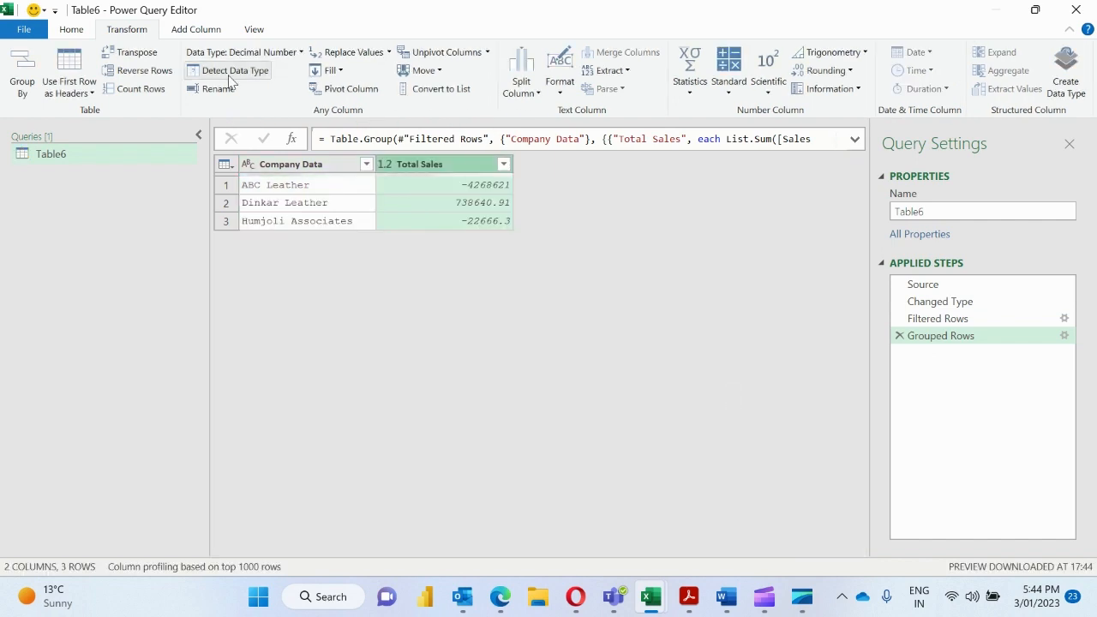
- Close the query editor and load the company-level sales totals into the Table6 worksheet
left_click(73, 31)
left_click(24, 62)
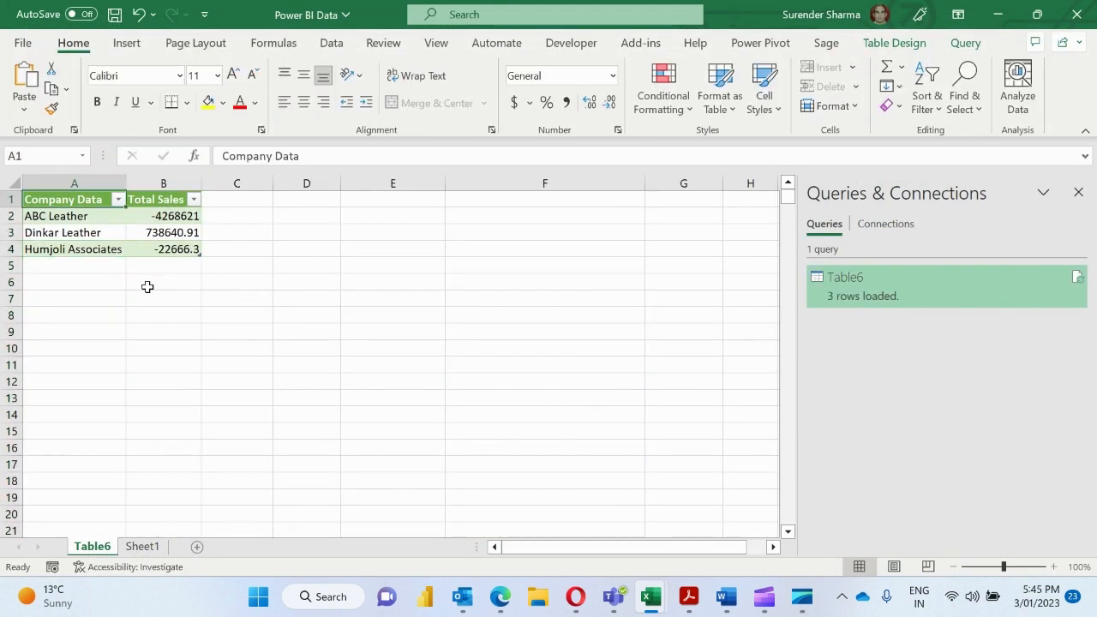
key("Tab")
key("Tab")
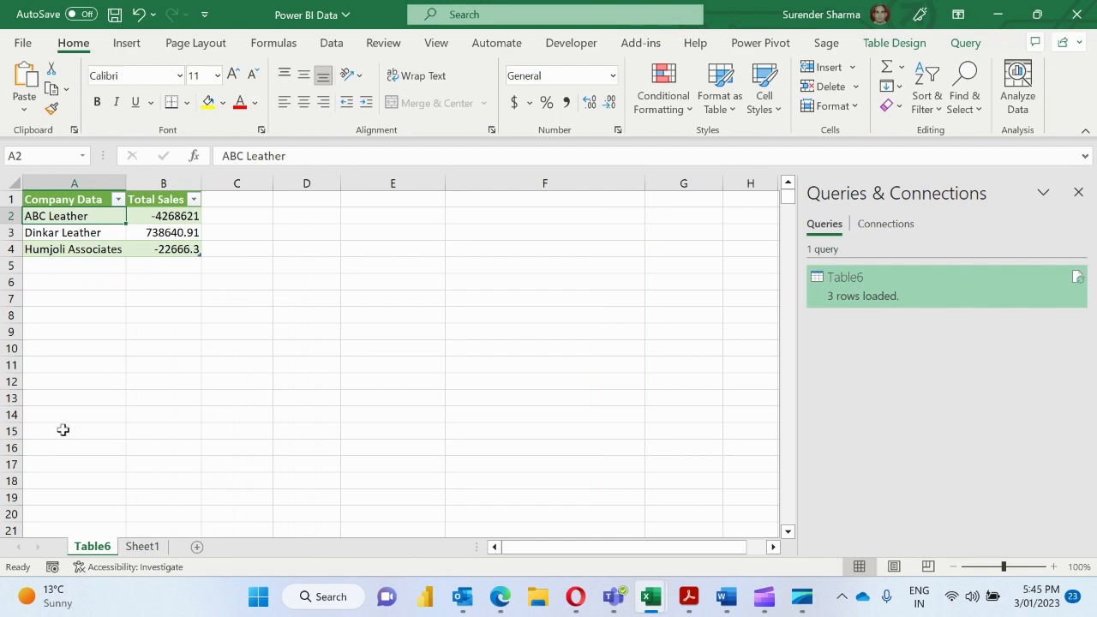
- Review the source table on Sheet1, moving along its column headers from Company Data to Sales Amount
left_click(143, 546)
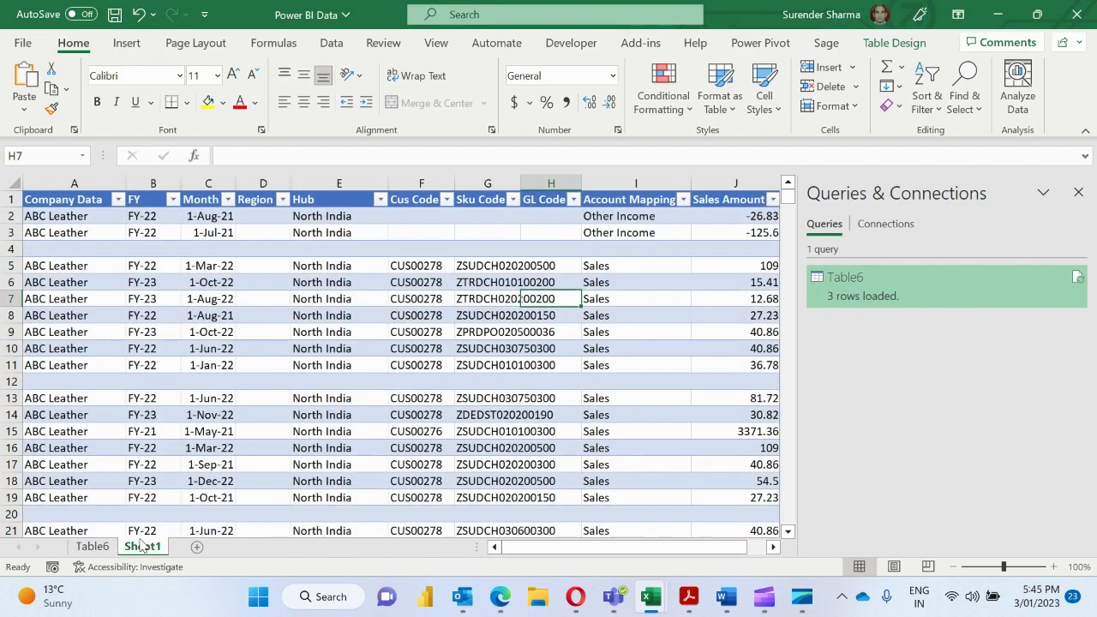
left_click(386, 311)
key("ctrl+Left")
key("ctrl+Left")
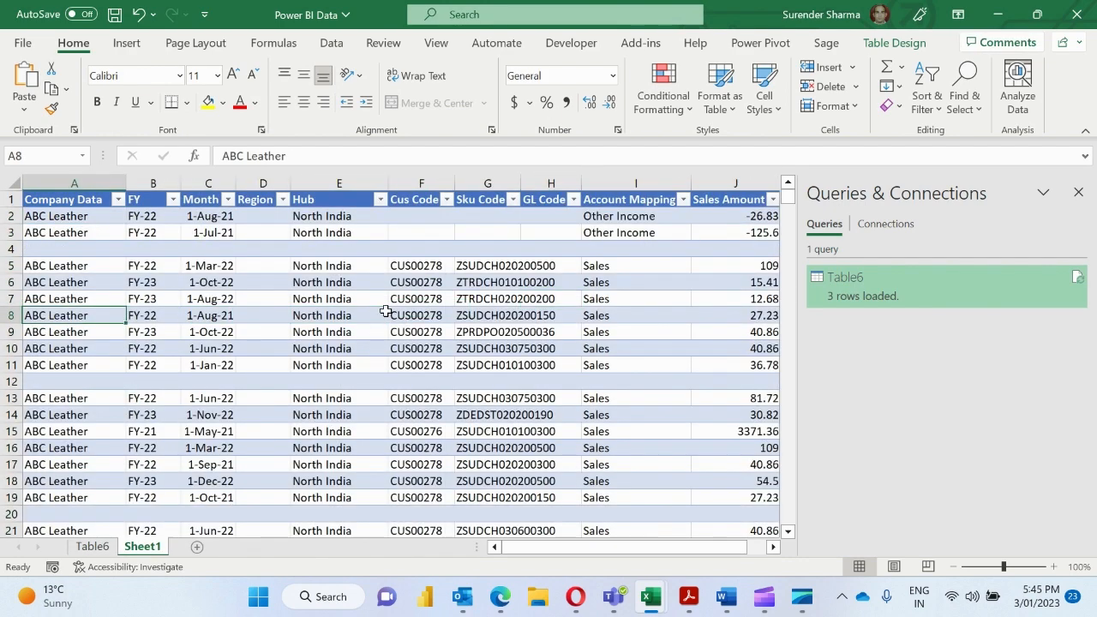
key("ctrl+Up")
key("ctrl+Up")
key("ctrl+Up")
key("ctrl+Right")
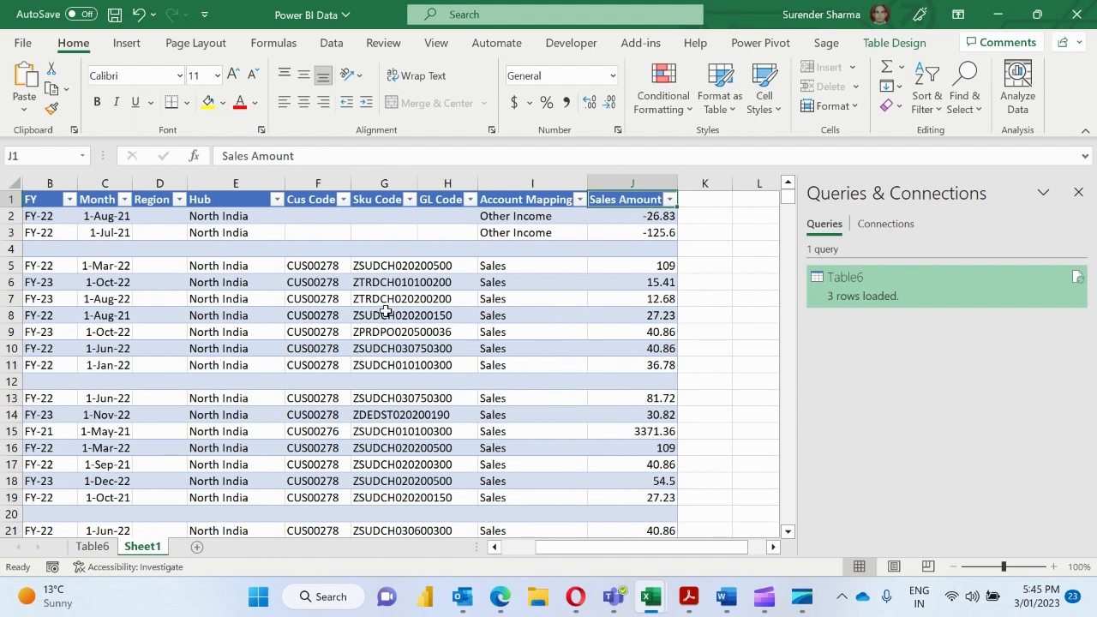
key("ctrl+Left")
key("Right")
key("Right")
key("Right")
key("Right")
key("Right")
key("Right")
key("Right")
key("Right")
key("Right")
key("Right")
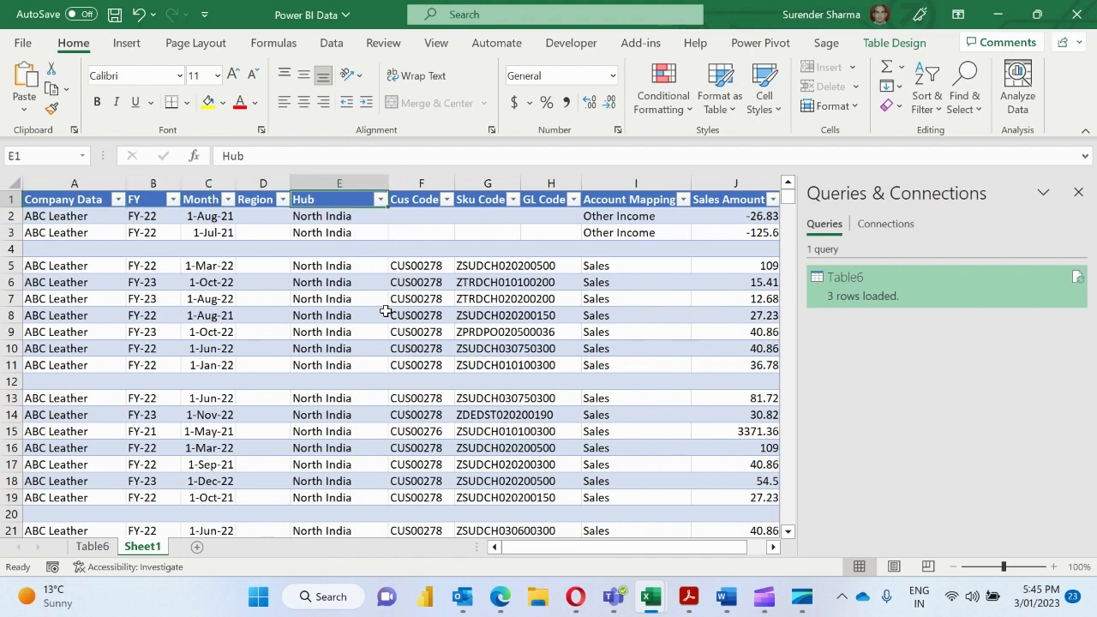
key("Left")
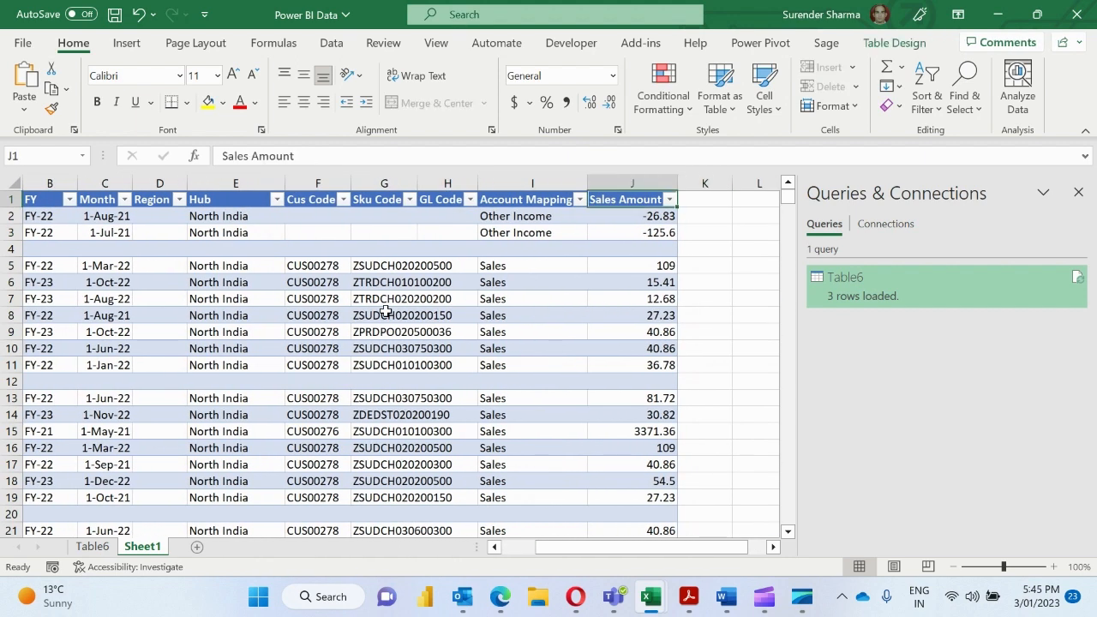
- Check the end of the Sales Amount column and the last filled rows of the source table on Sheet1
key("Down")
key("Down")
key("Down")
key("Down")
key("Right")
key("ctrl+Down")
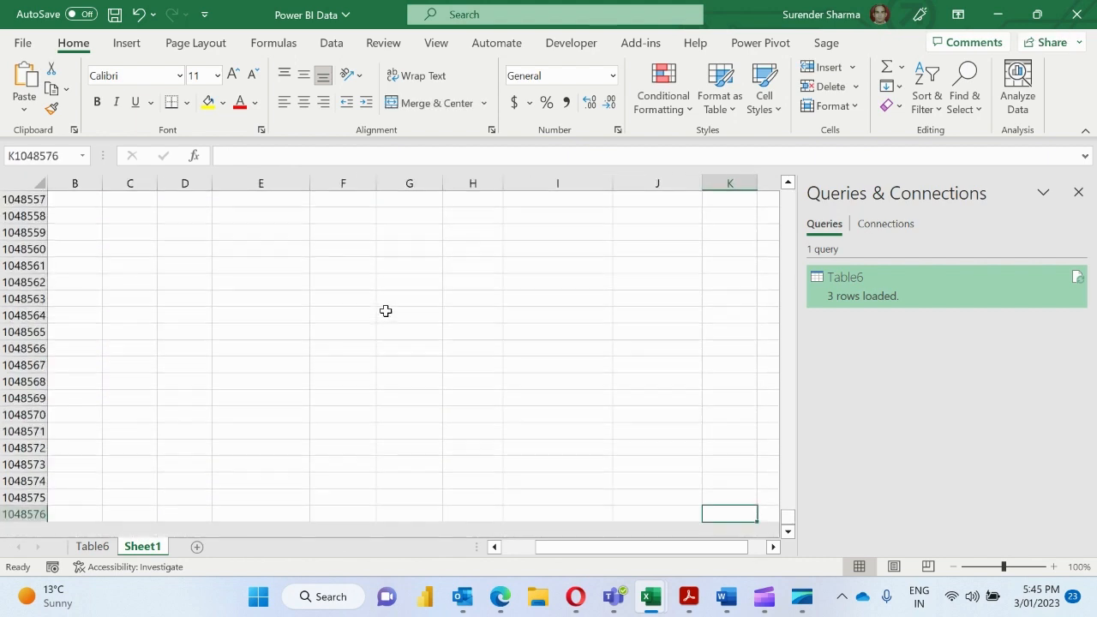
key("Left")
key("ctrl+Up")
key("Up")
key("Up")
key("Up")
key("Up")
key("Up")
key("Up")
key("Up")
key("Up")
key("Up")
key("Up")
key("Up")
key("Up")
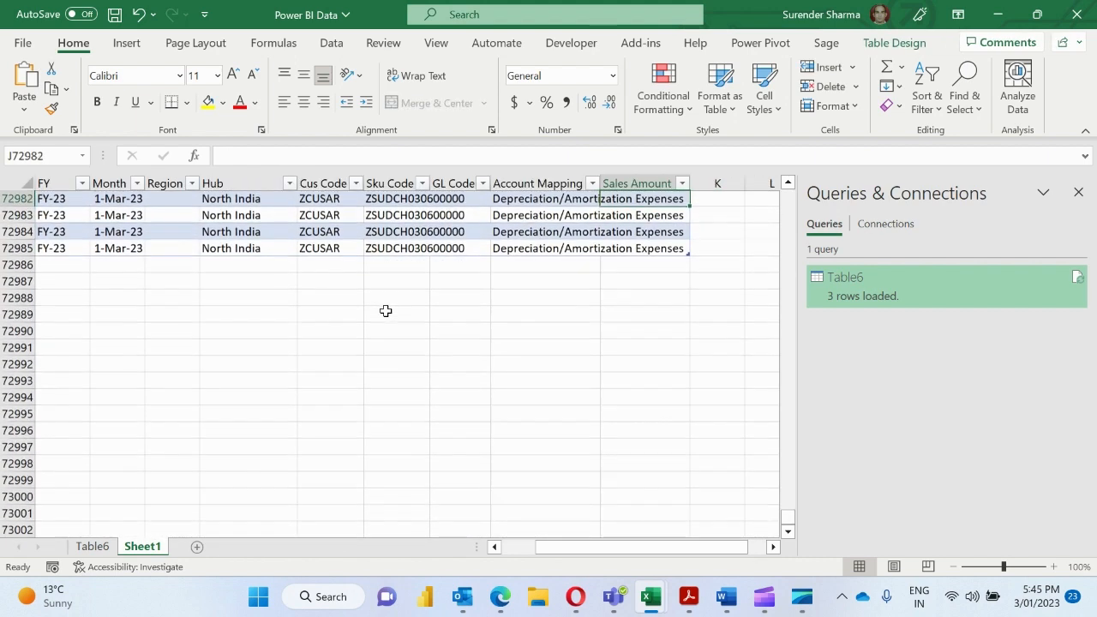
key("Left")
key("Right")
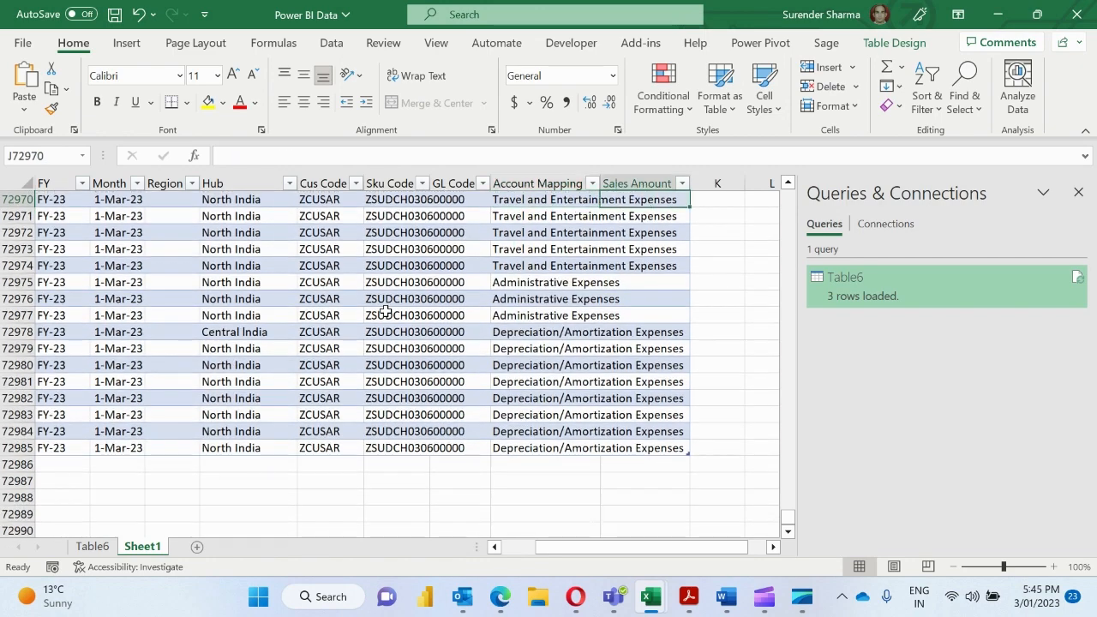
- Copy rows 35 to 64613 of the source table, covering all columns from Company Data to Sales Amount
key("ctrl+Up")
key("ctrl+Up")
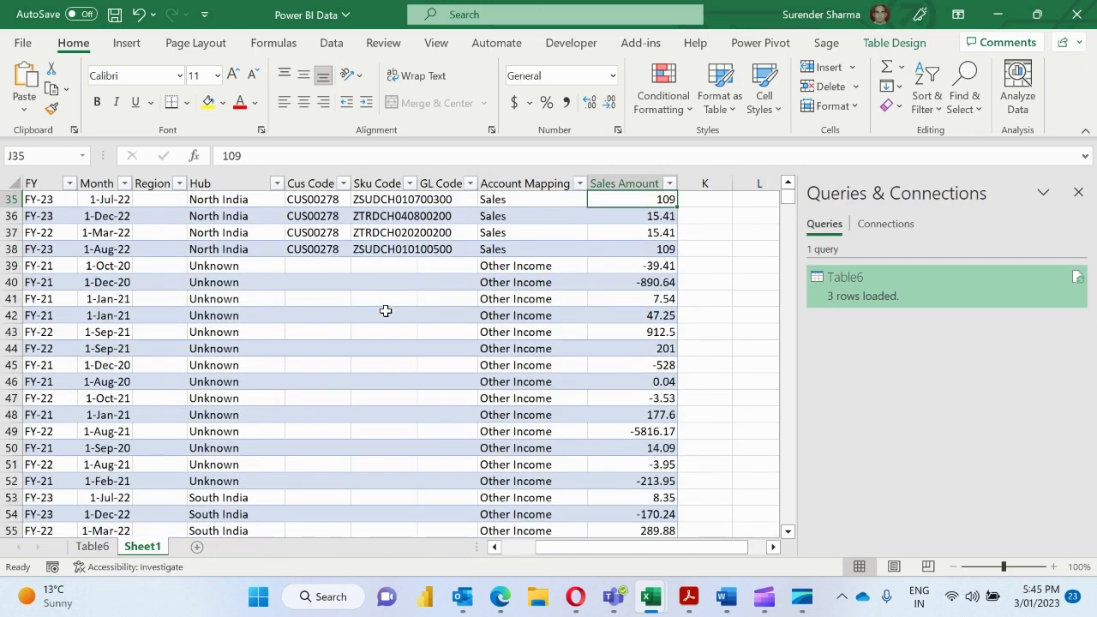
key("shift+Left")
key("shift+Left")
key("shift+Home")
key("ctrl+shift+Down")
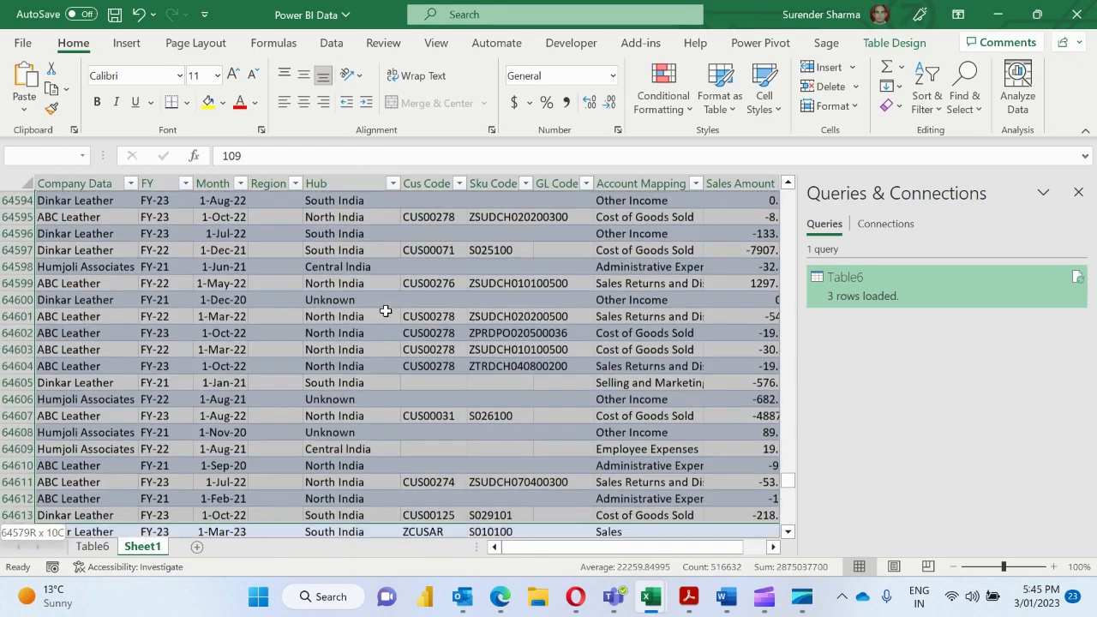
key("ctrl+c")
- Paste the copied rows directly below the source table's last row, starting in cell A72986
key("Left")
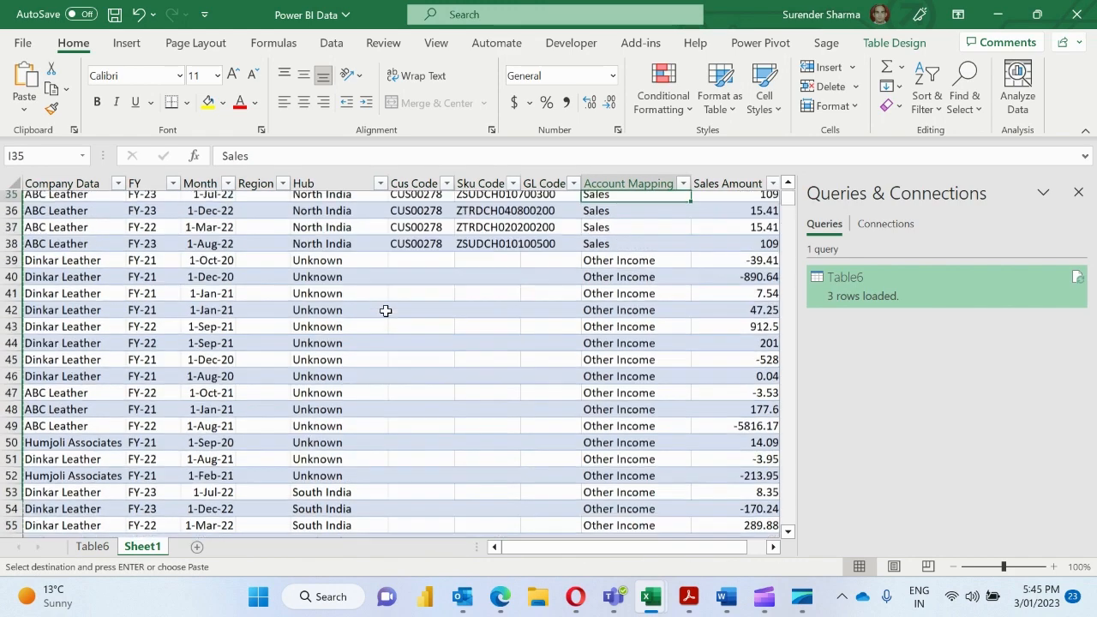
key("ctrl+Down")
key("Left")
key("Left")
key("Left")
key("Left")
key("Left")
key("Left")
key("Left")
key("Left")
key("Down")
key("ctrl+v")
key("ctrl+Down")
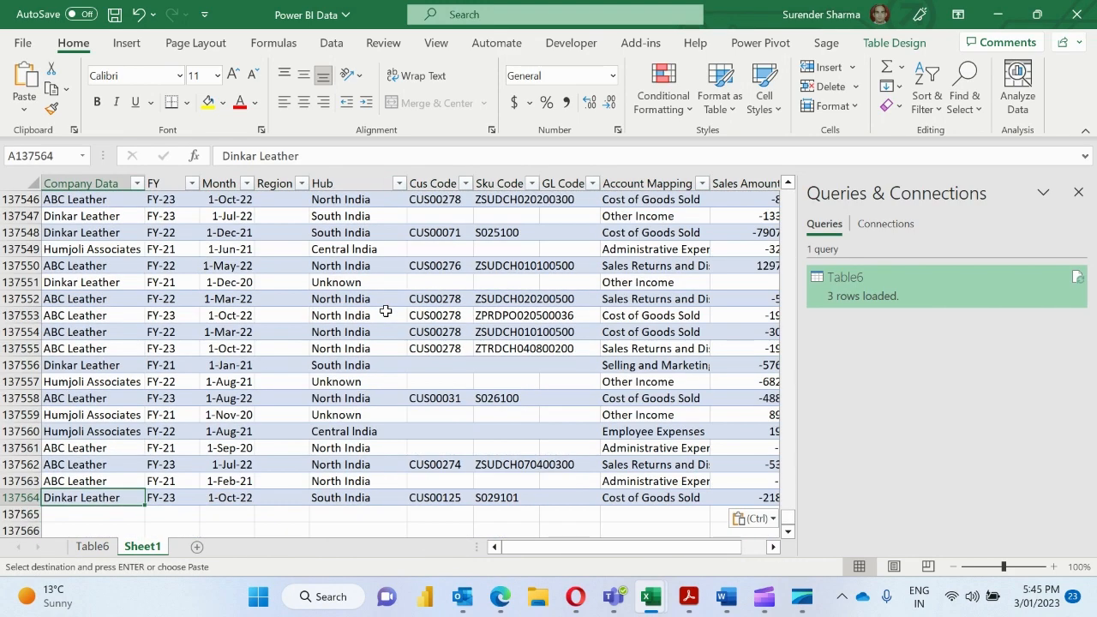
- Examine the last pasted row across its columns, from Company Data to Sales Amount and back
key("Right")
key("Right")
key("Right")
key("Right")
key("Right")
key("Right")
key("Right")
key("Right")
key("Right")
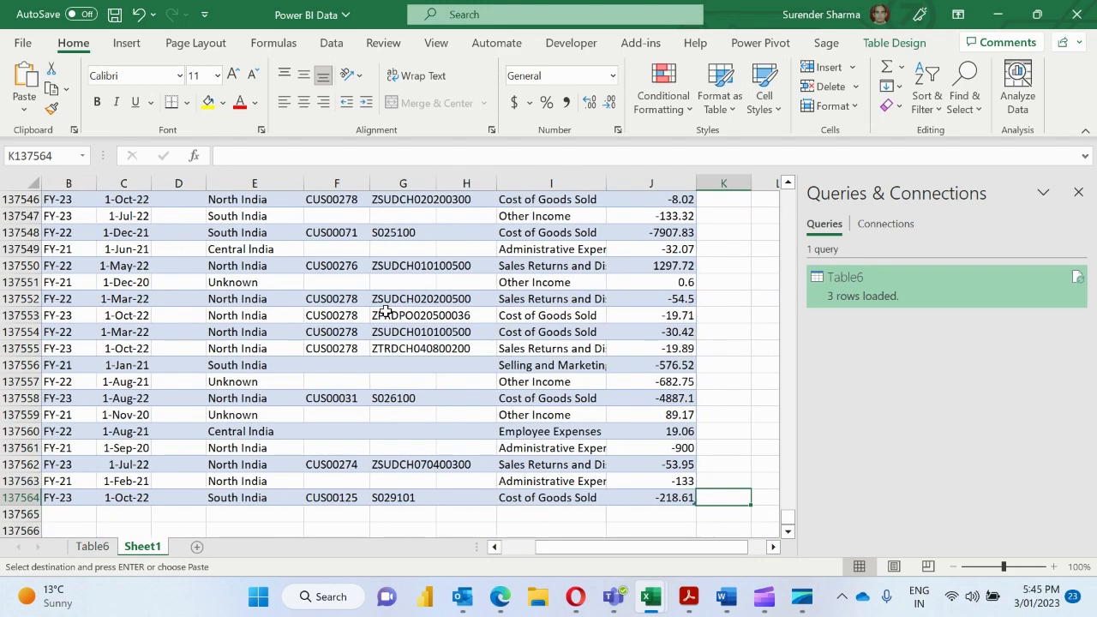
key("Left")
key("Left")
key("Left")
key("Left")
key("Left")
key("Left")
key("Left")
key("Left")
key("Left")
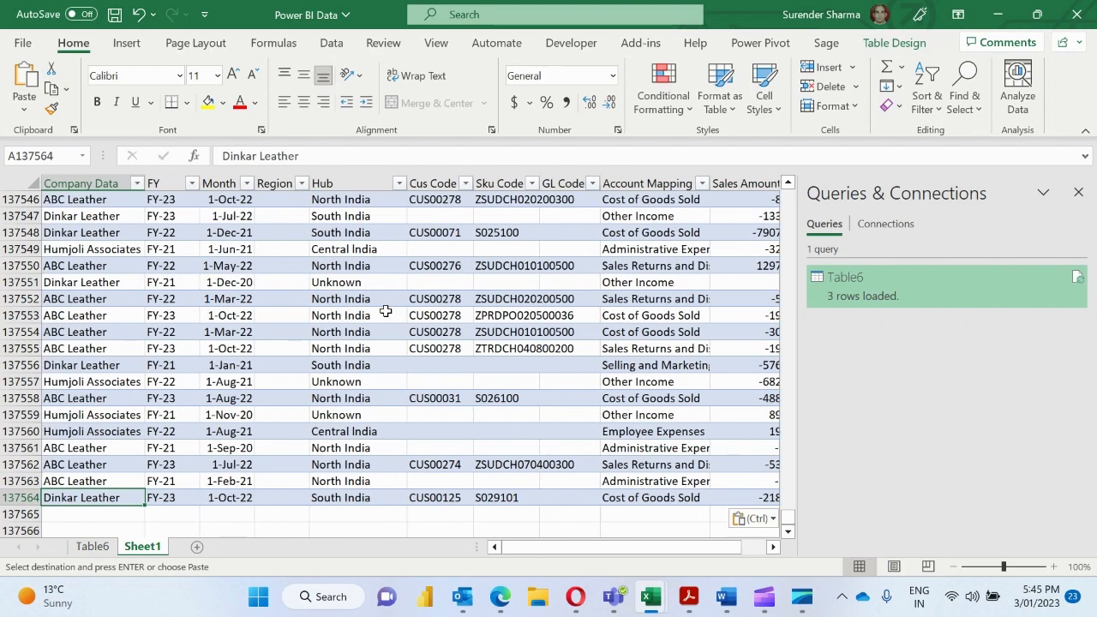
- Clear the copy selection and review the upper rows of the Company Data column up to its header in A1
key("ctrl+Up")
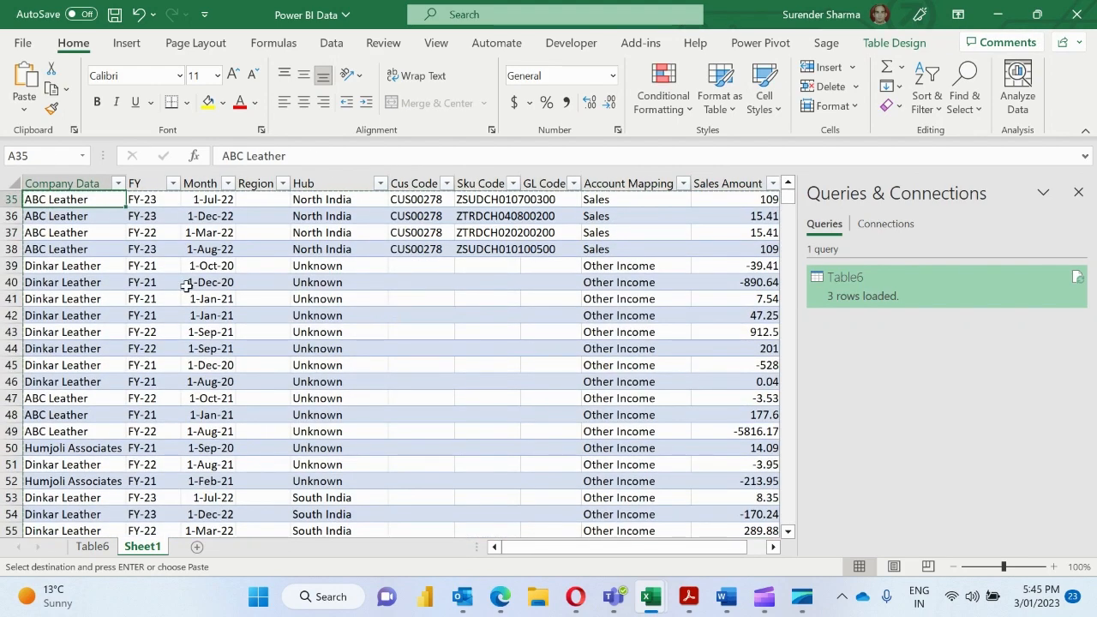
key("Escape")
key("Up")
key("Up")
key("Up")
key("Up")
key("Up")
key("Up")
key("Up")
key("Up")
key("Up")
key("Up")
key("Up")
key("Up")
key("Up")
key("Up")
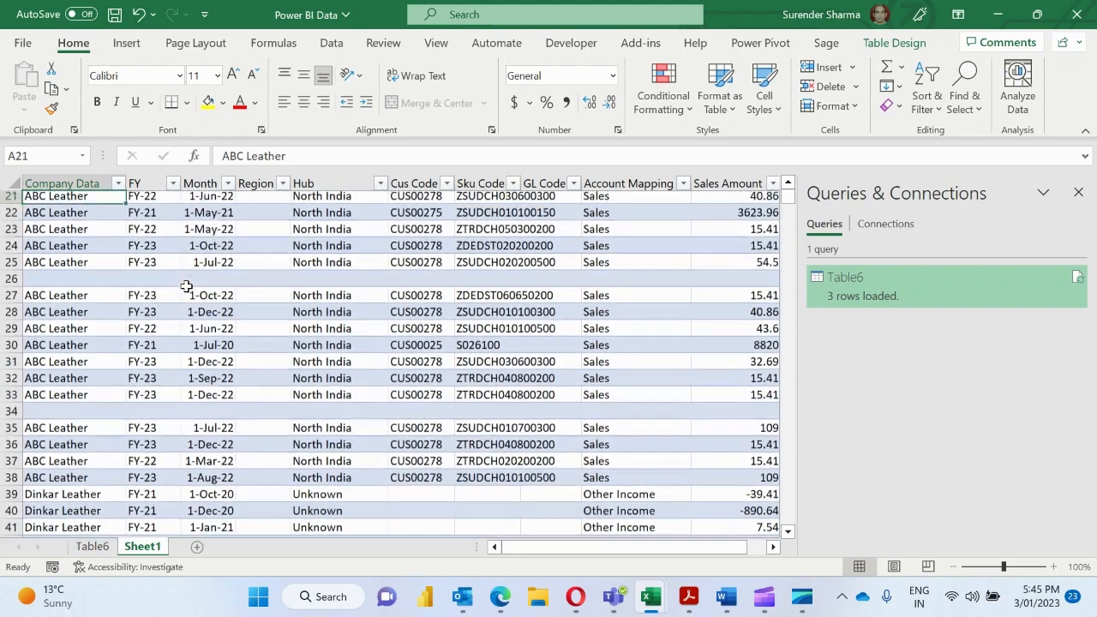
key("Up")
key("Up")
key("Up")
key("Up")
key("Up")
key("Up")
key("Up")
key("Up")
key("Up")
key("Up")
key("Up")
key("Up")
key("Up")
key("Up")
key("Up")
key("Up")
key("Up")
key("Up")
key("Up")
key("Up")
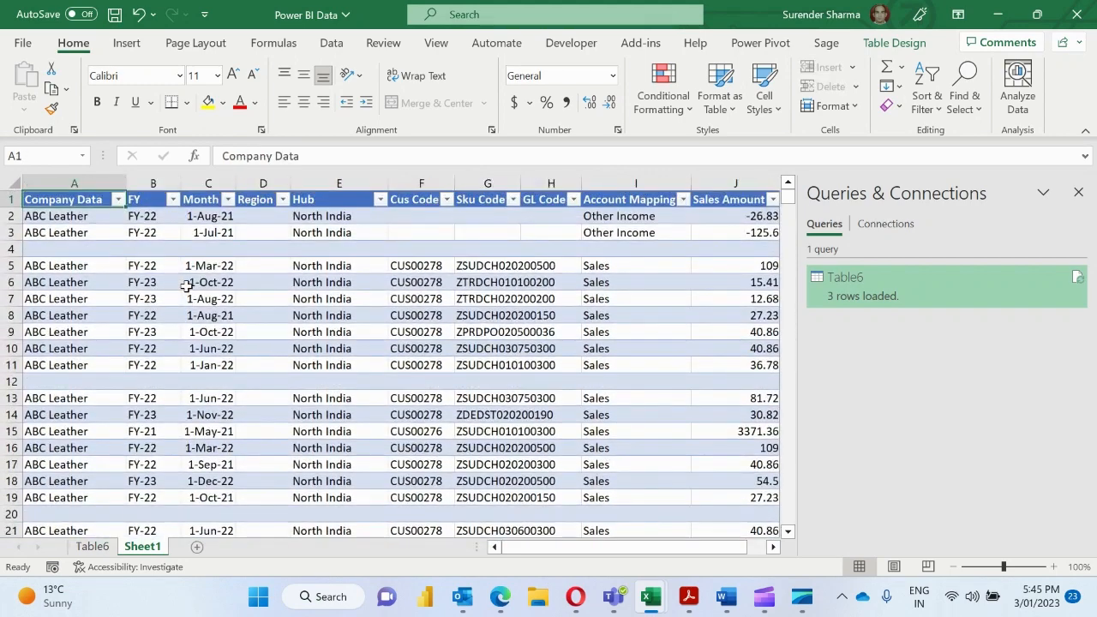
- Refresh all queries from the Table6 worksheet to update the company-level Total Sales summary with the added rows
left_click(92, 546)
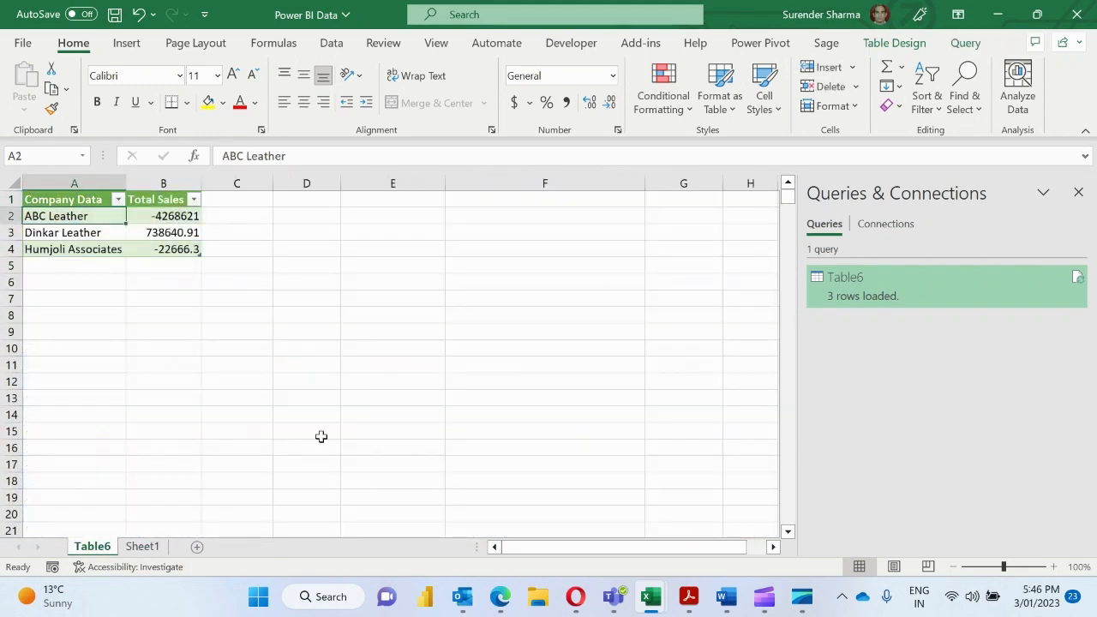
left_click(332, 44)
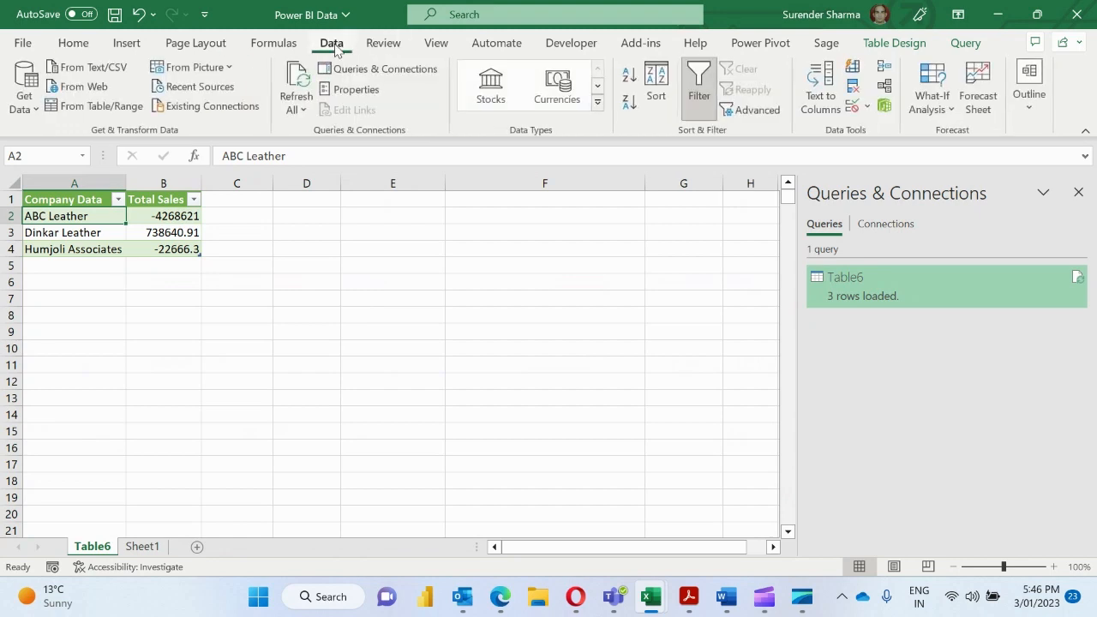
left_click(304, 113)
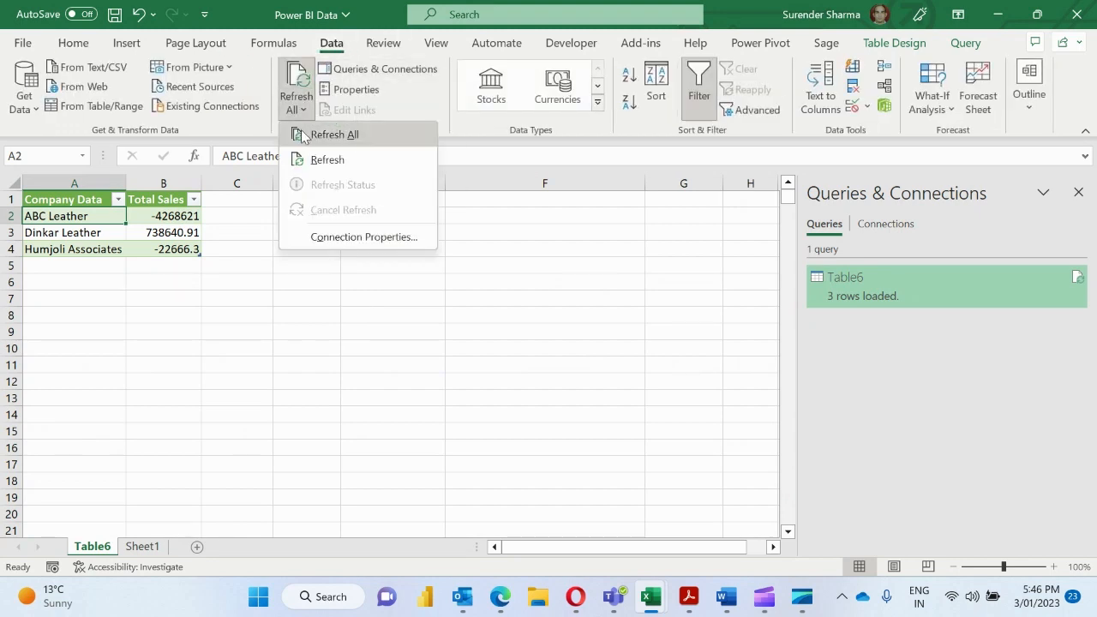
left_click(334, 135)
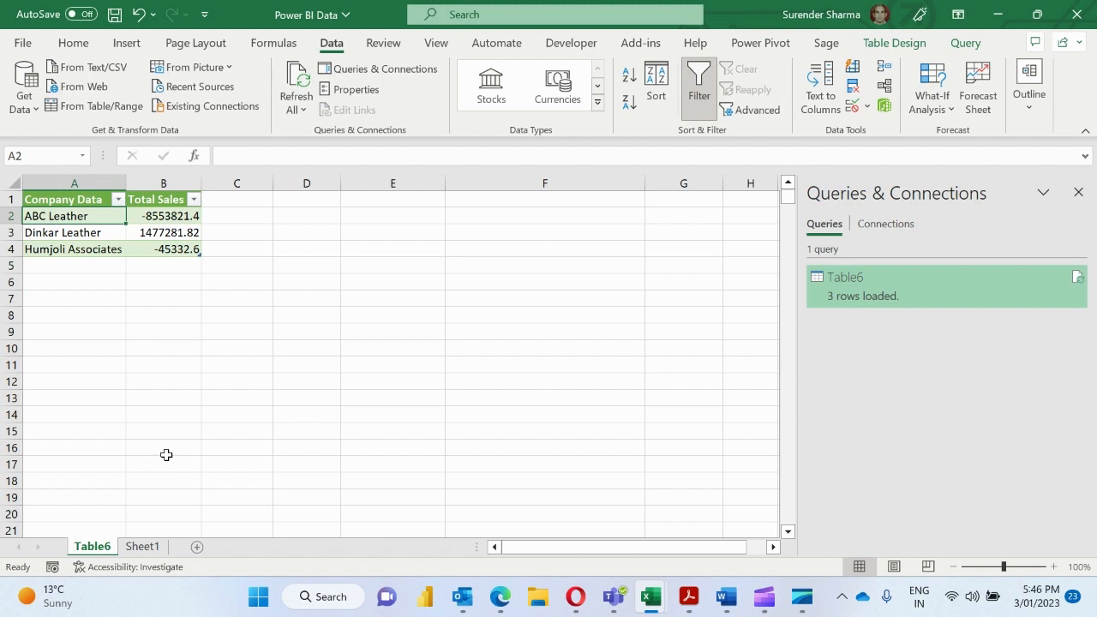
key("Up")
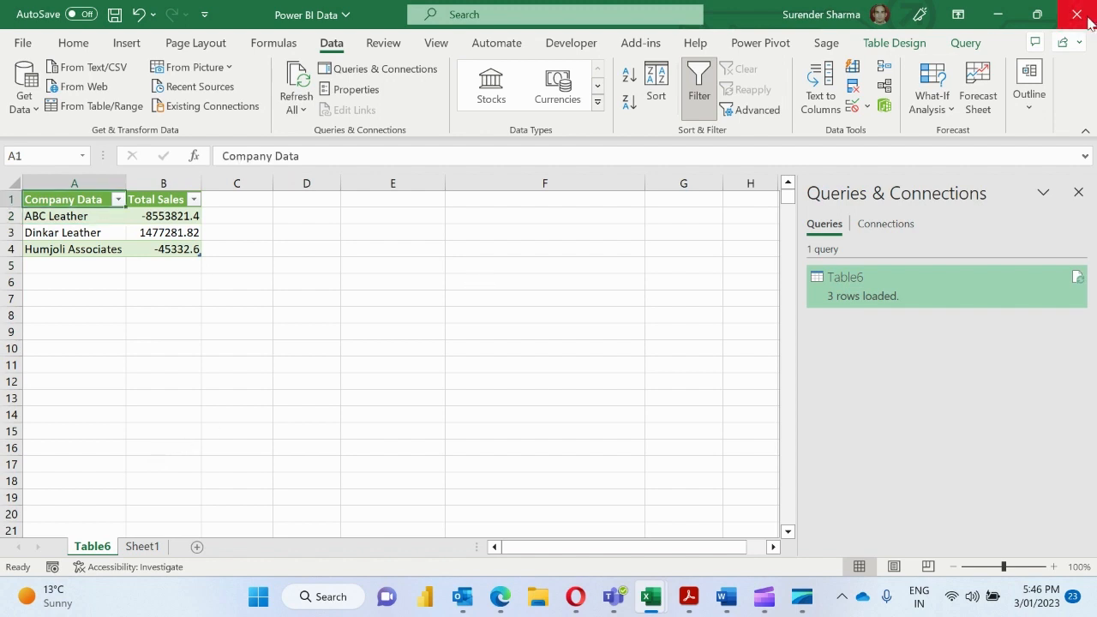